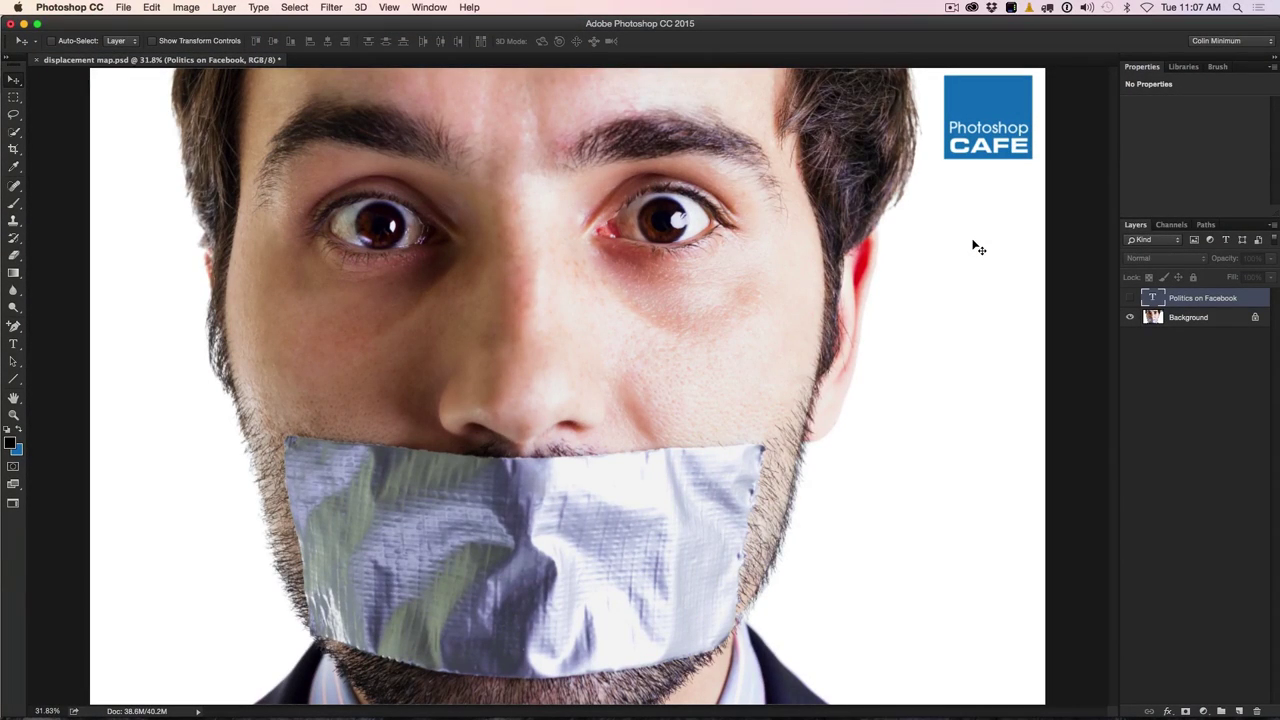
Make the "Politics on Facebook" text layer visible and rasterize its type.
left_click(1130, 298)
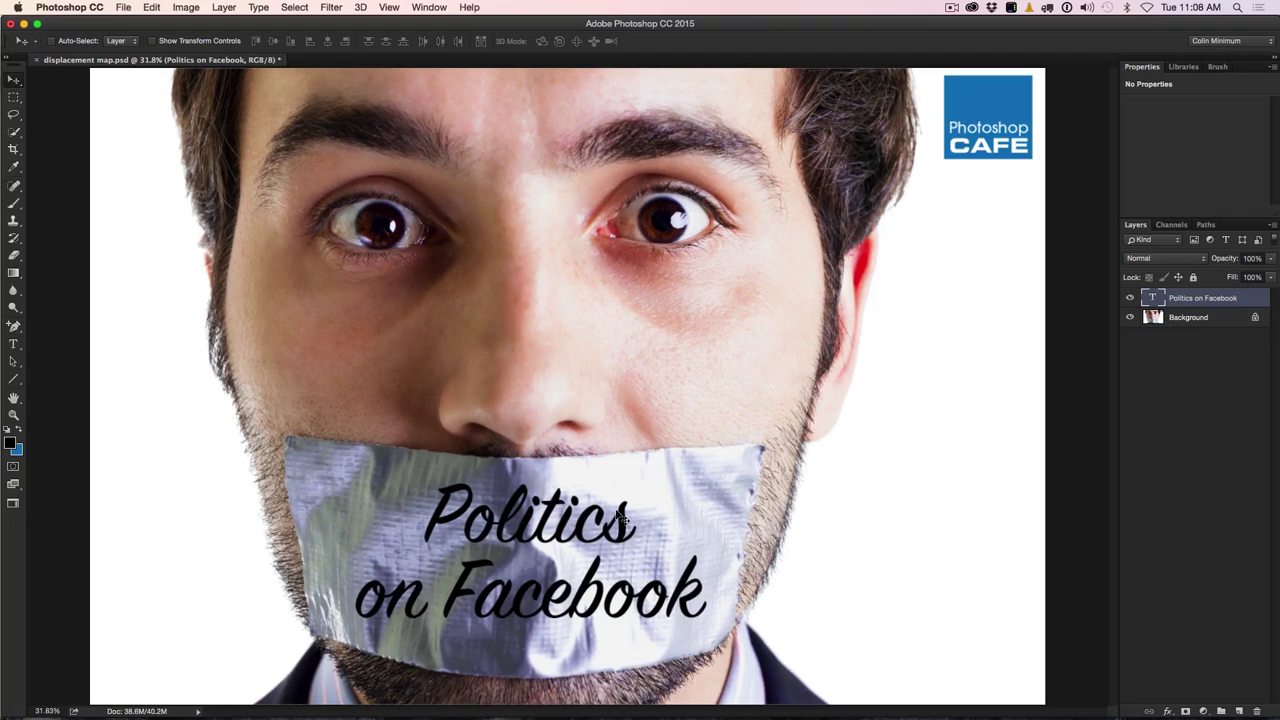
right_click(1180, 296)
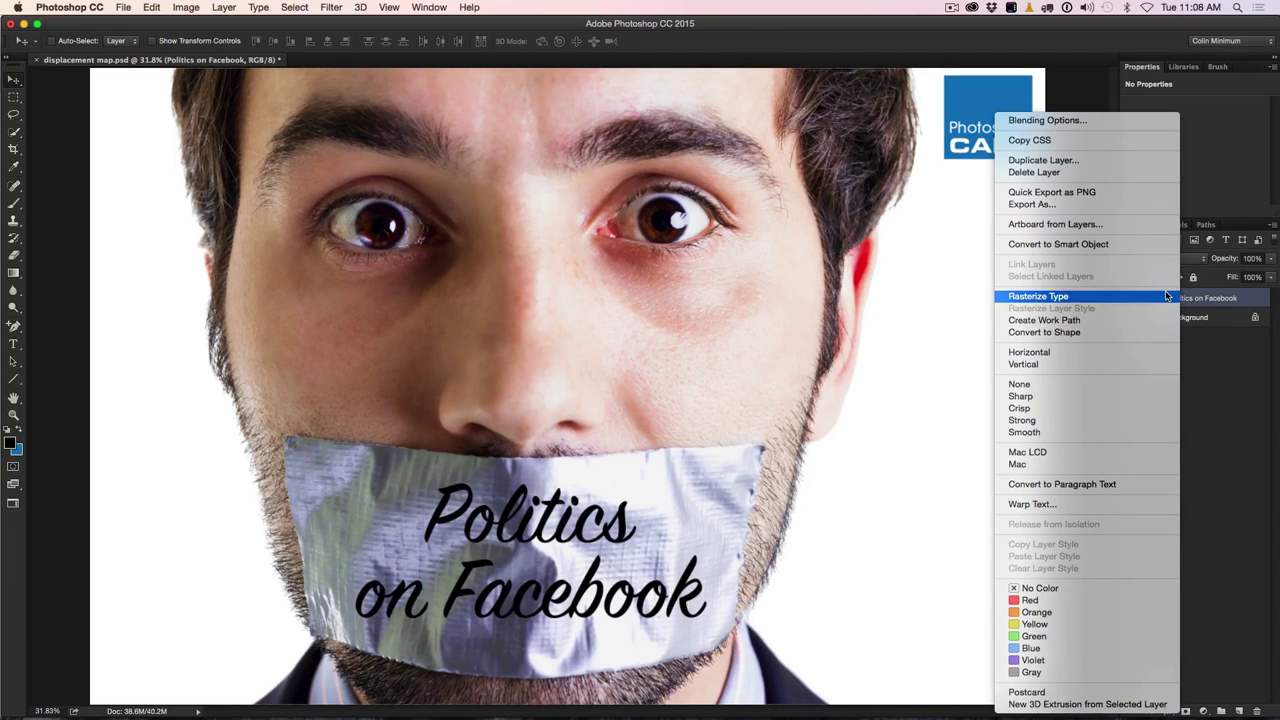
left_click(1104, 299)
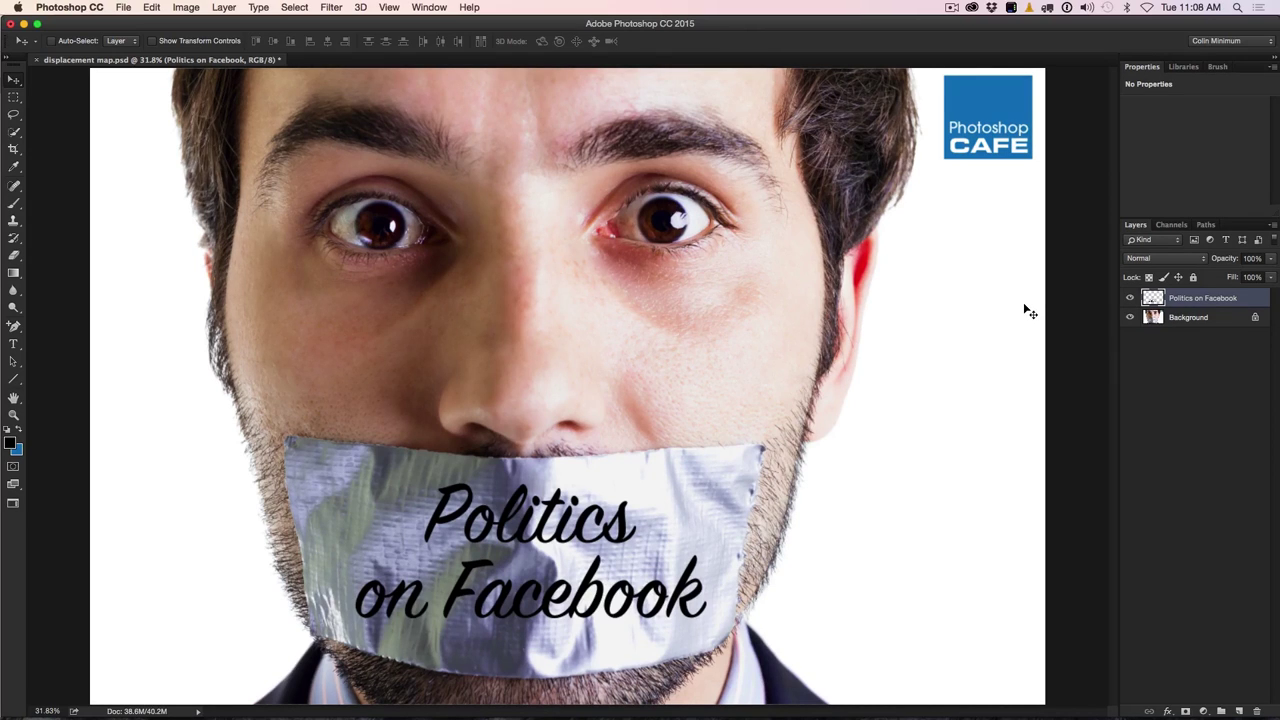
Warp the rasterized text so both lines sag in the middle and follow the curve of the tape, and apply the transformation.
key("super+t")
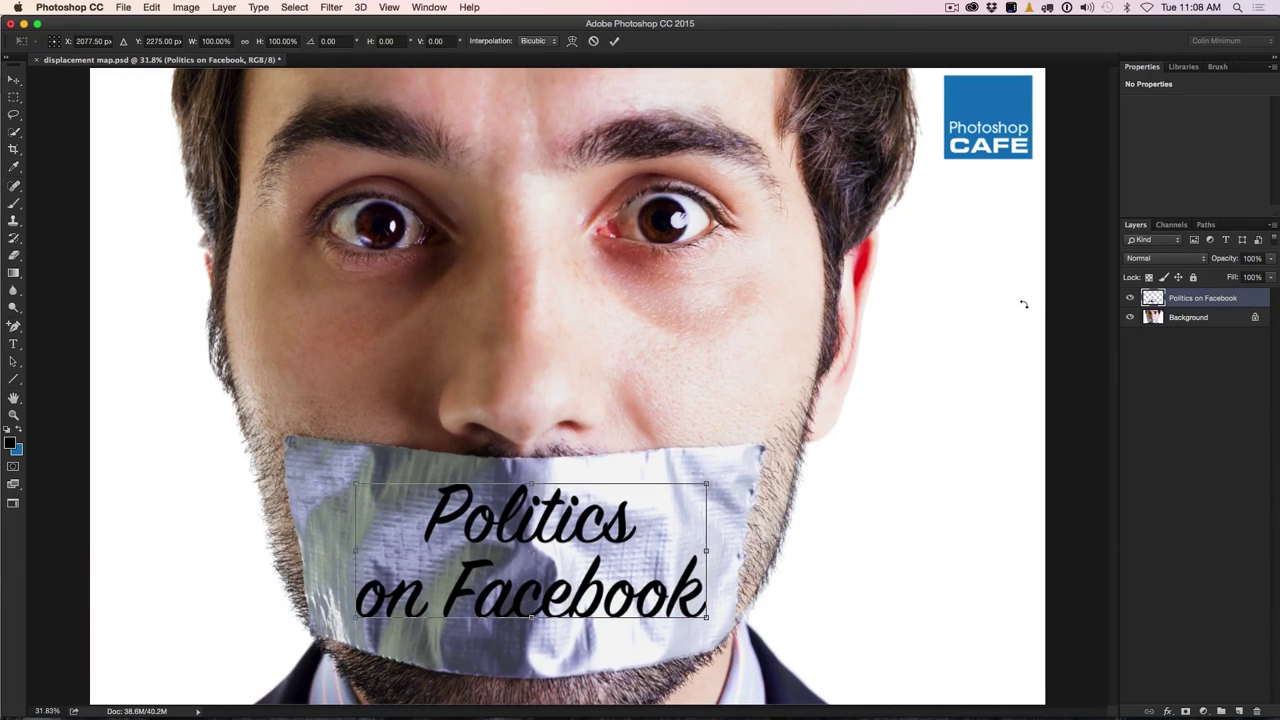
right_click(622, 518)
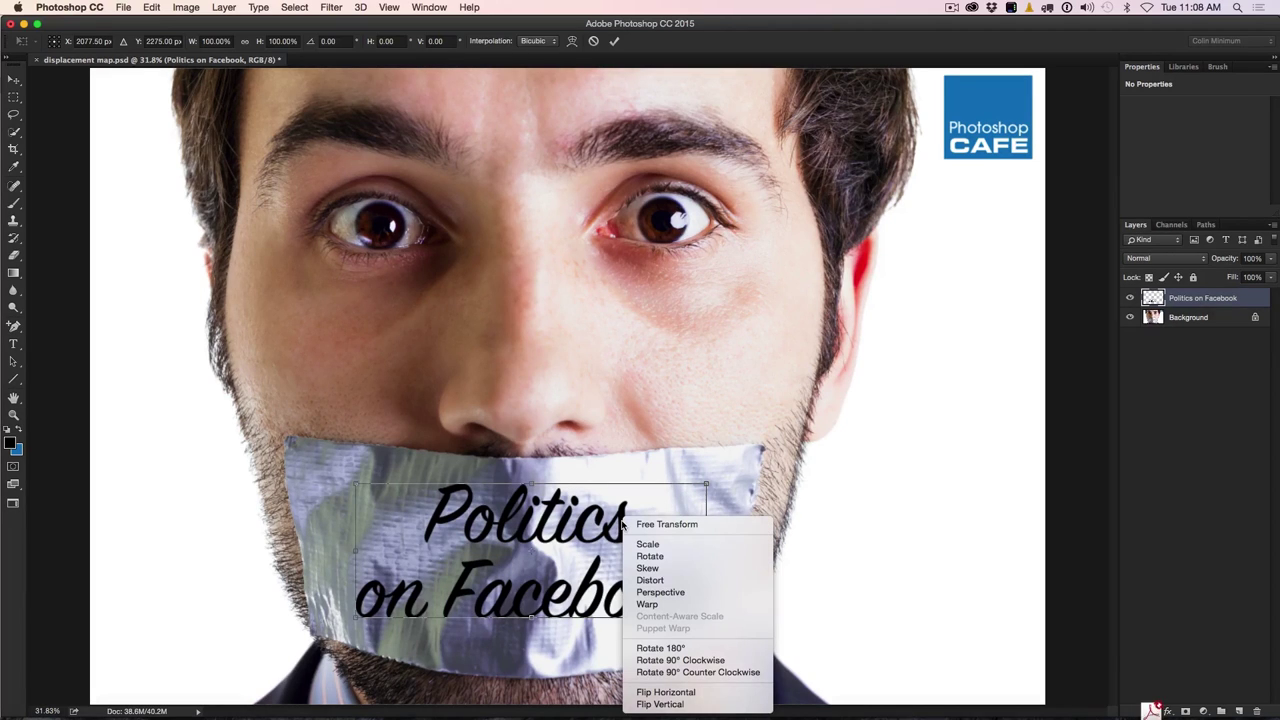
left_click(650, 604)
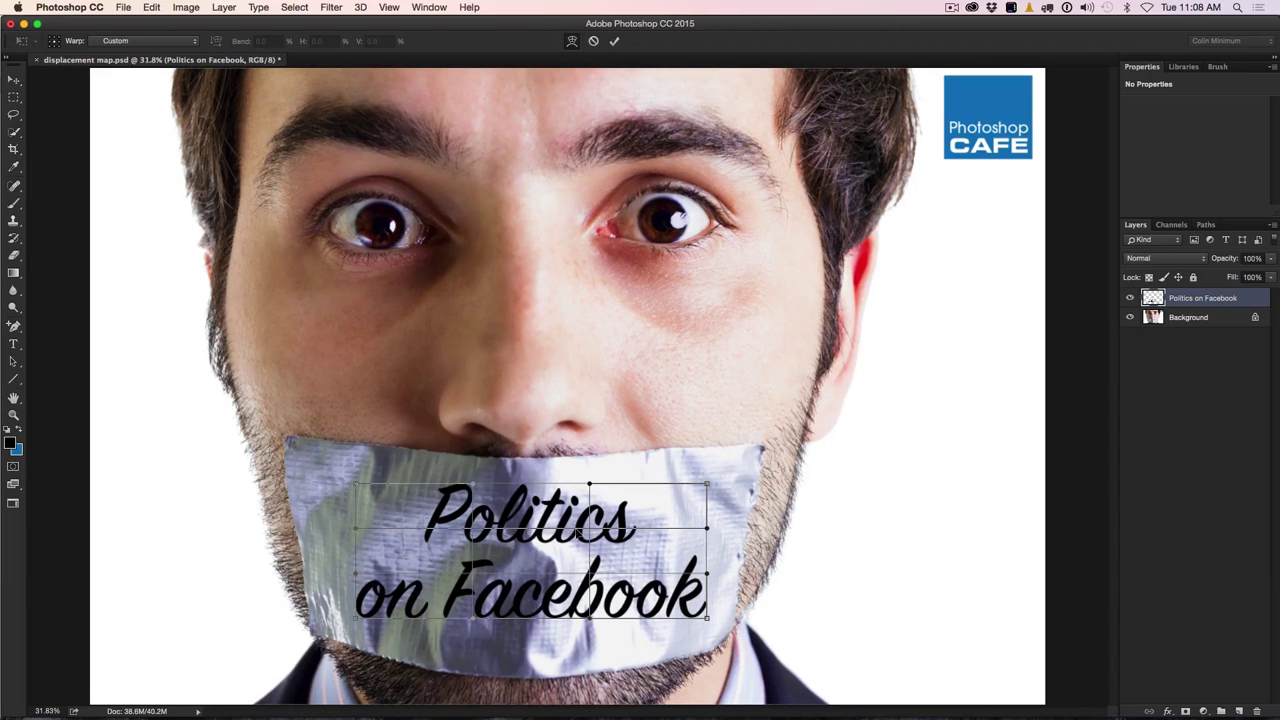
left_click_drag(525, 606, 520, 617)
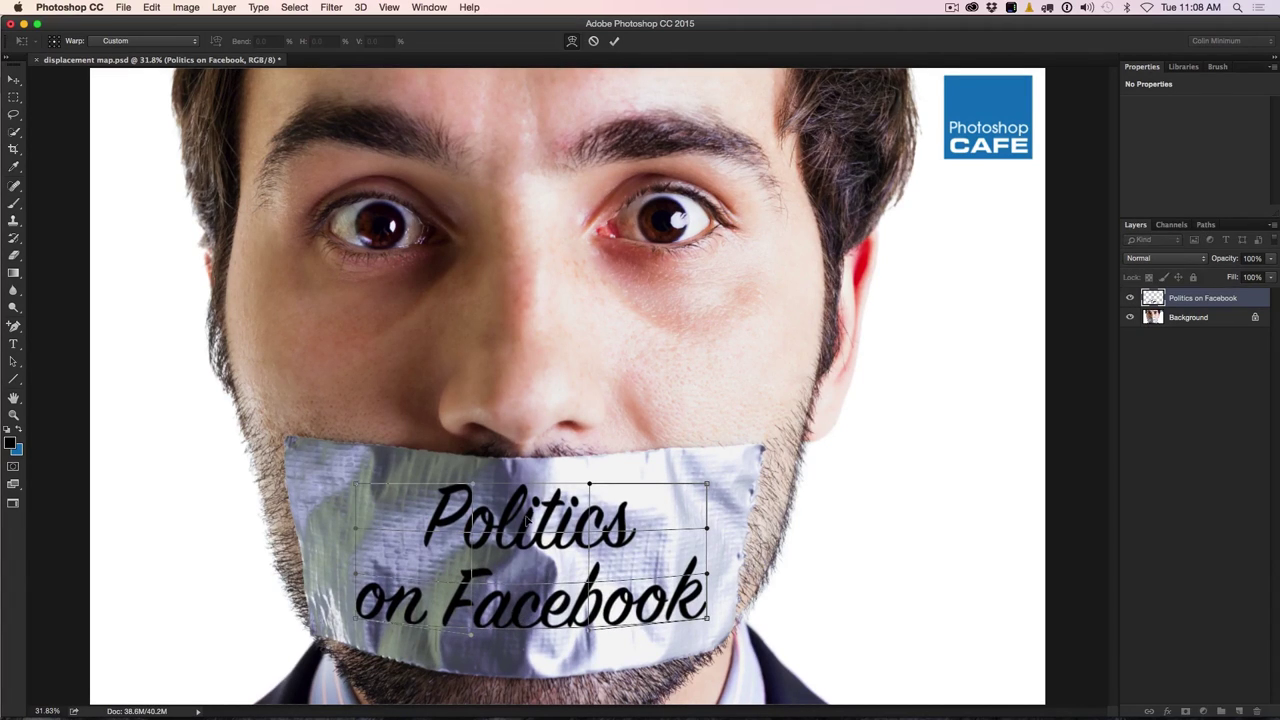
left_click_drag(528, 515, 527, 524)
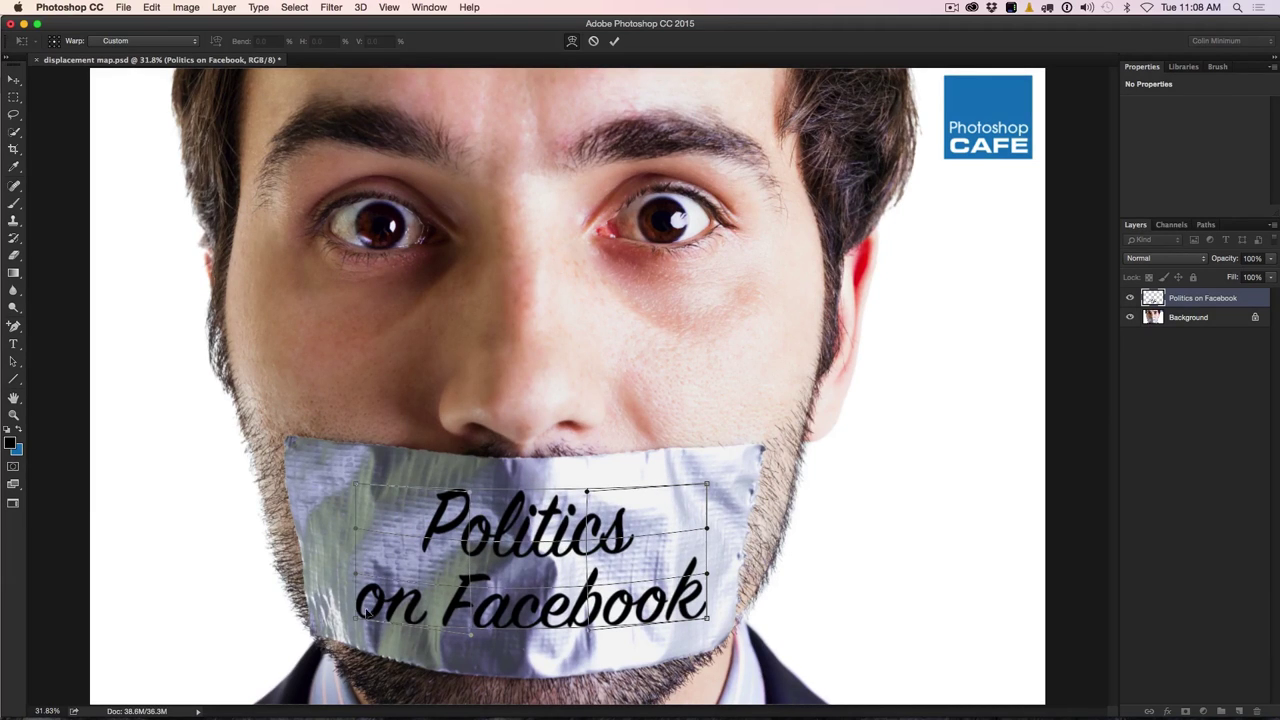
mouse_move(357, 617)
left_mouse_down()
mouse_move(380, 598)
mouse_move(358, 616)
left_mouse_up()
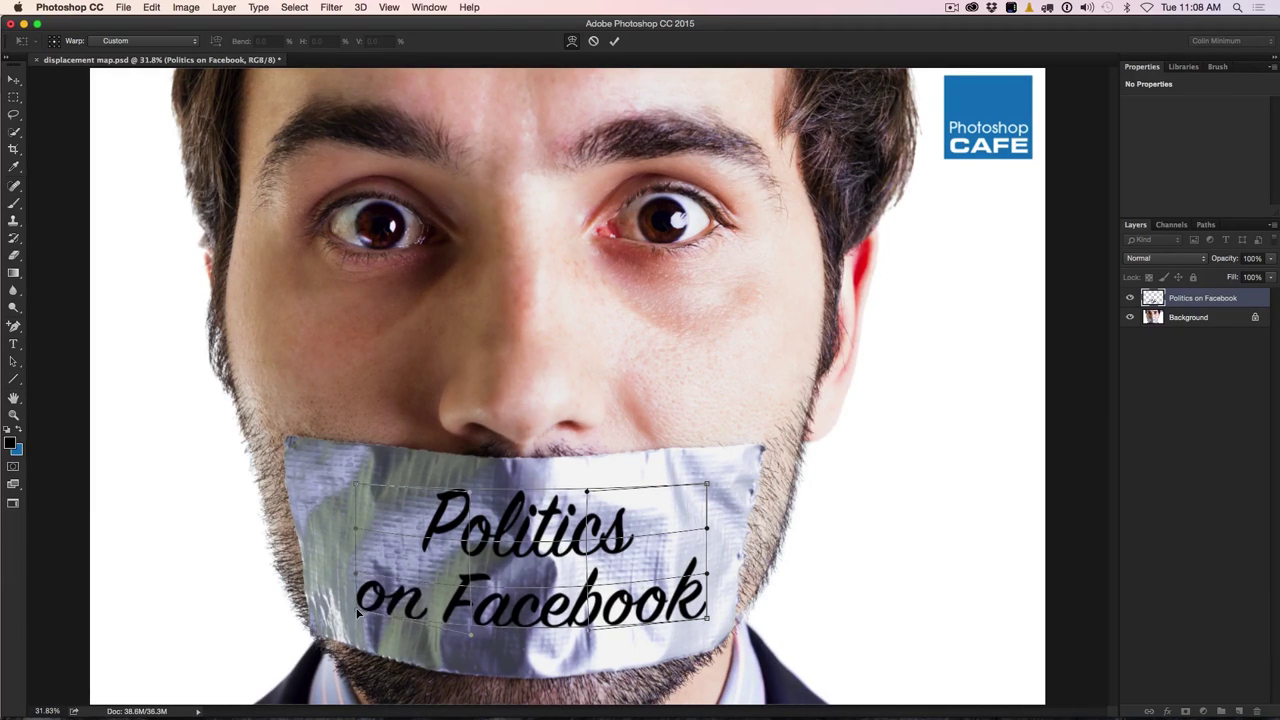
left_click_drag(708, 617, 702, 610)
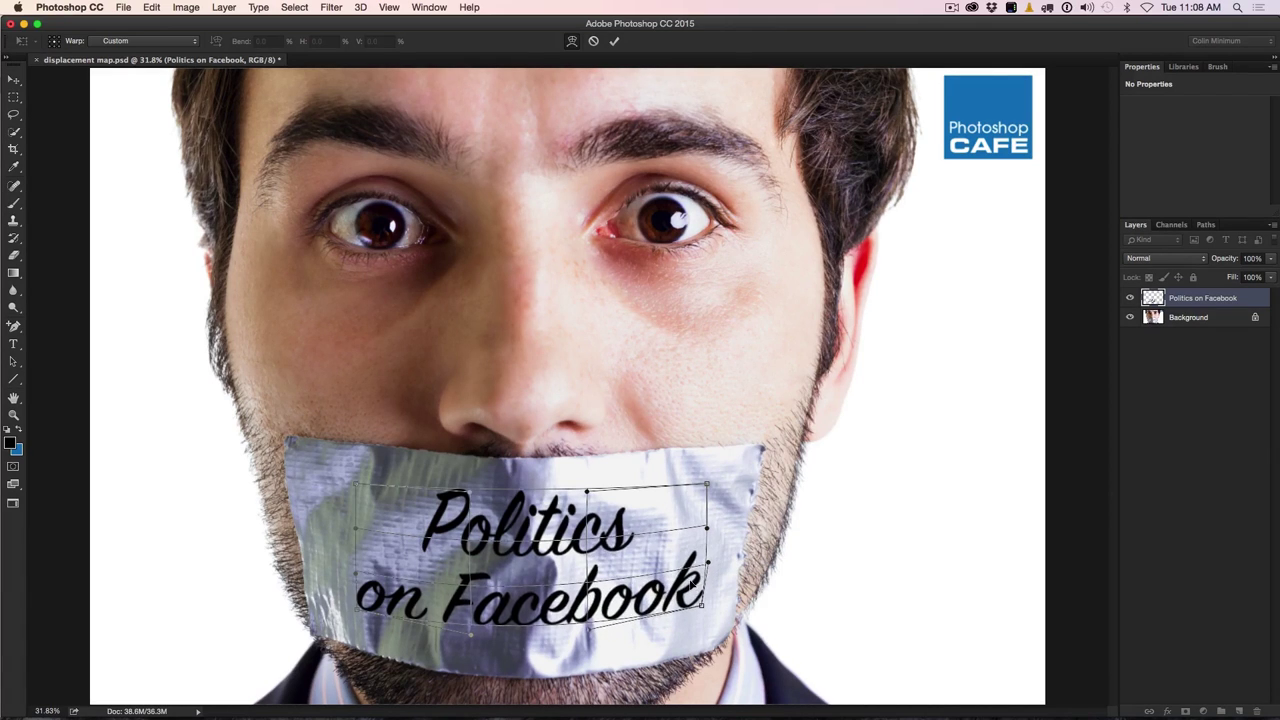
left_click_drag(406, 592, 397, 590)
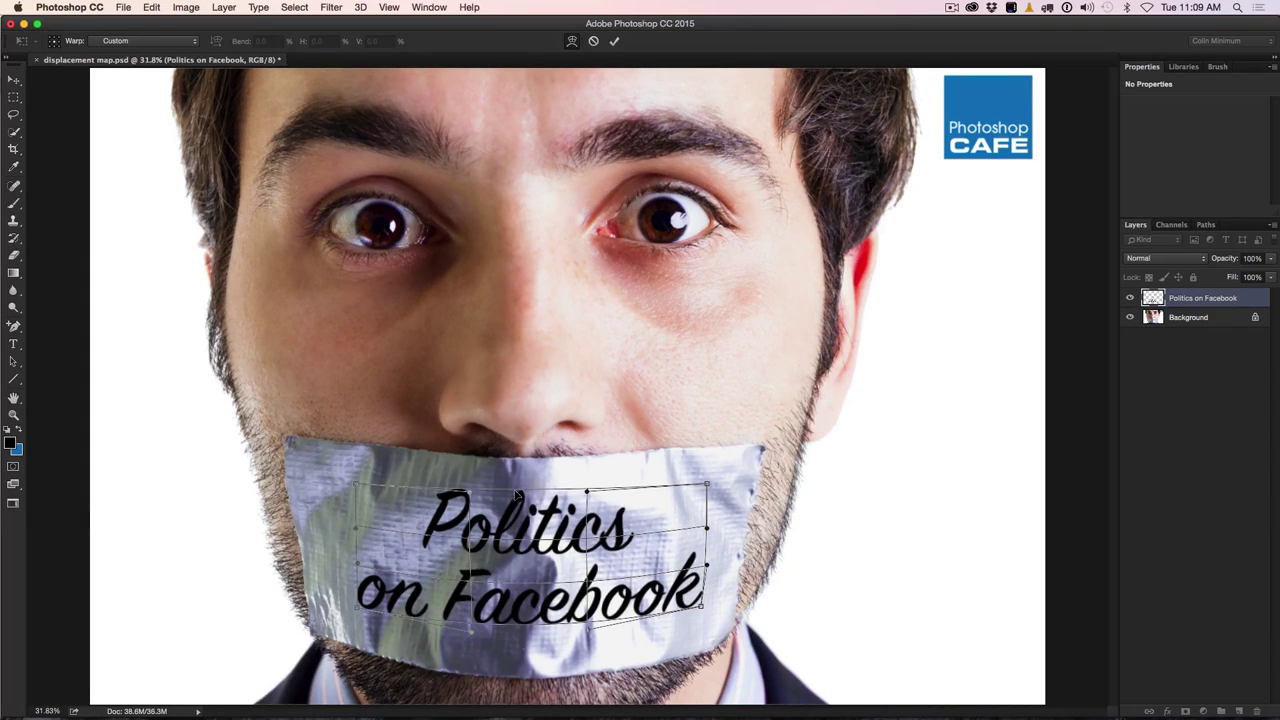
left_click_drag(527, 508, 527, 510)
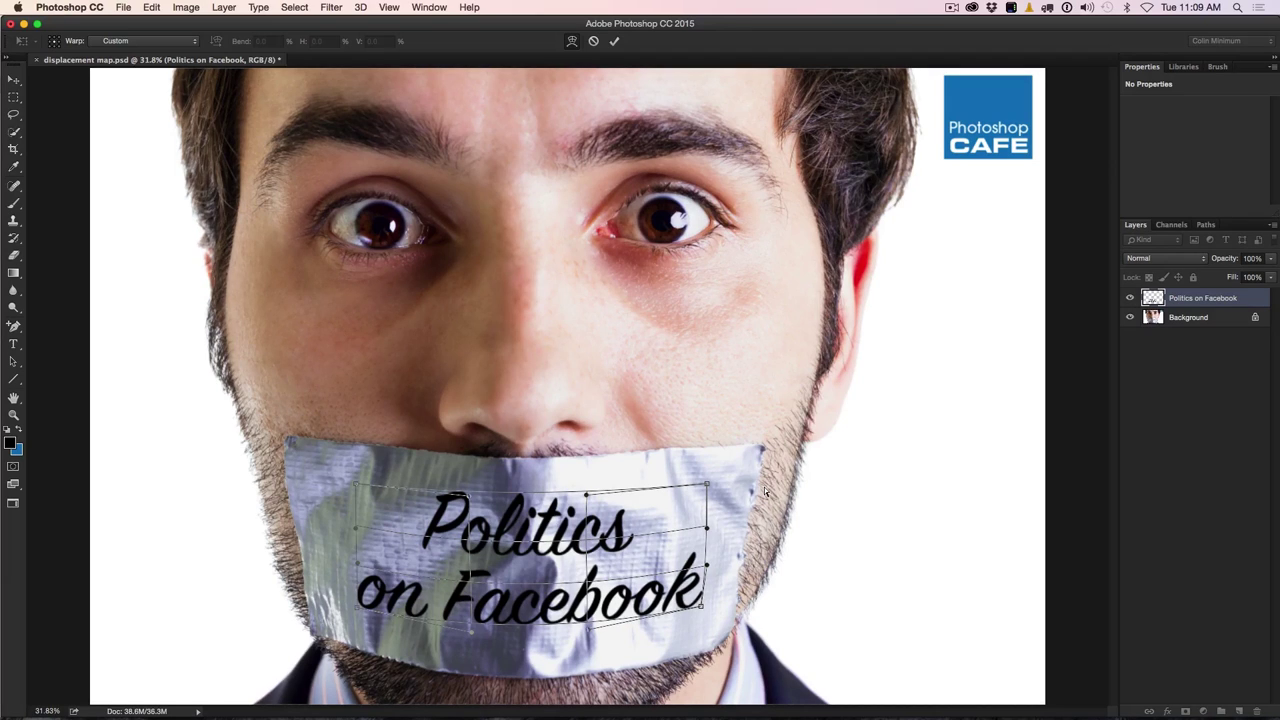
key("Return")
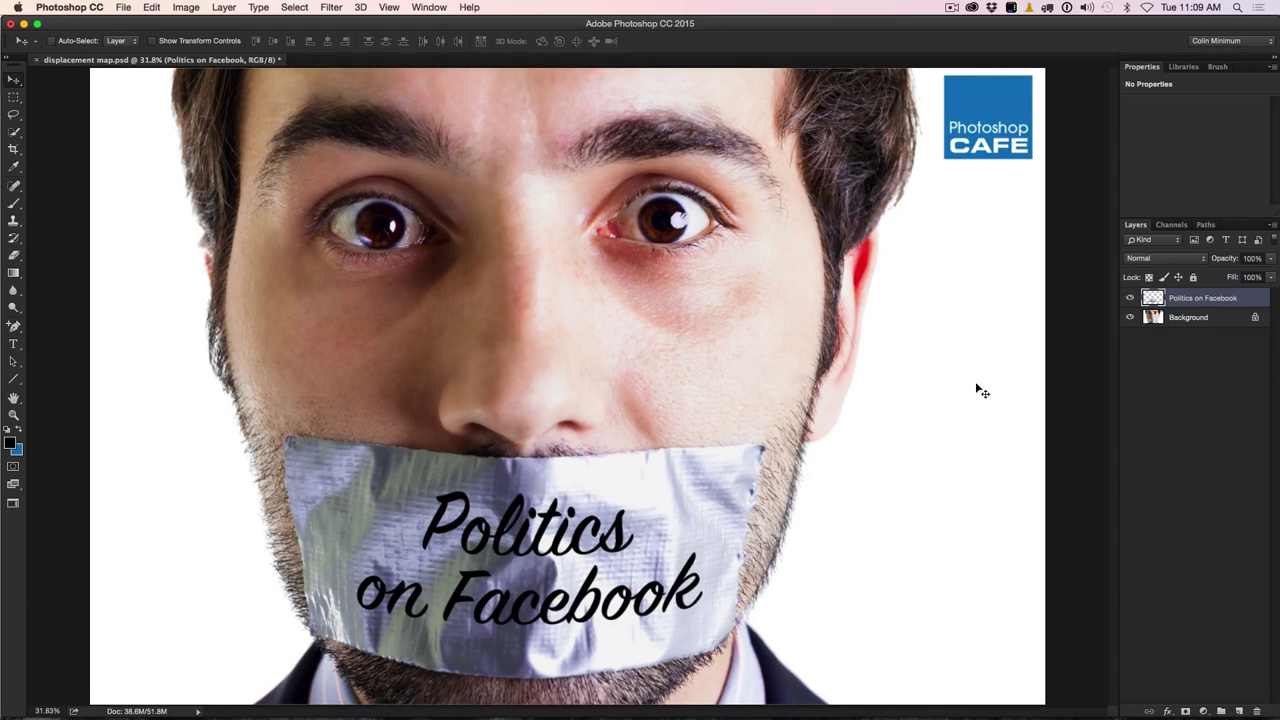
Hide the "Politics on Facebook" layer, select the Background layer and bring up the image's channels.
left_click(1129, 298)
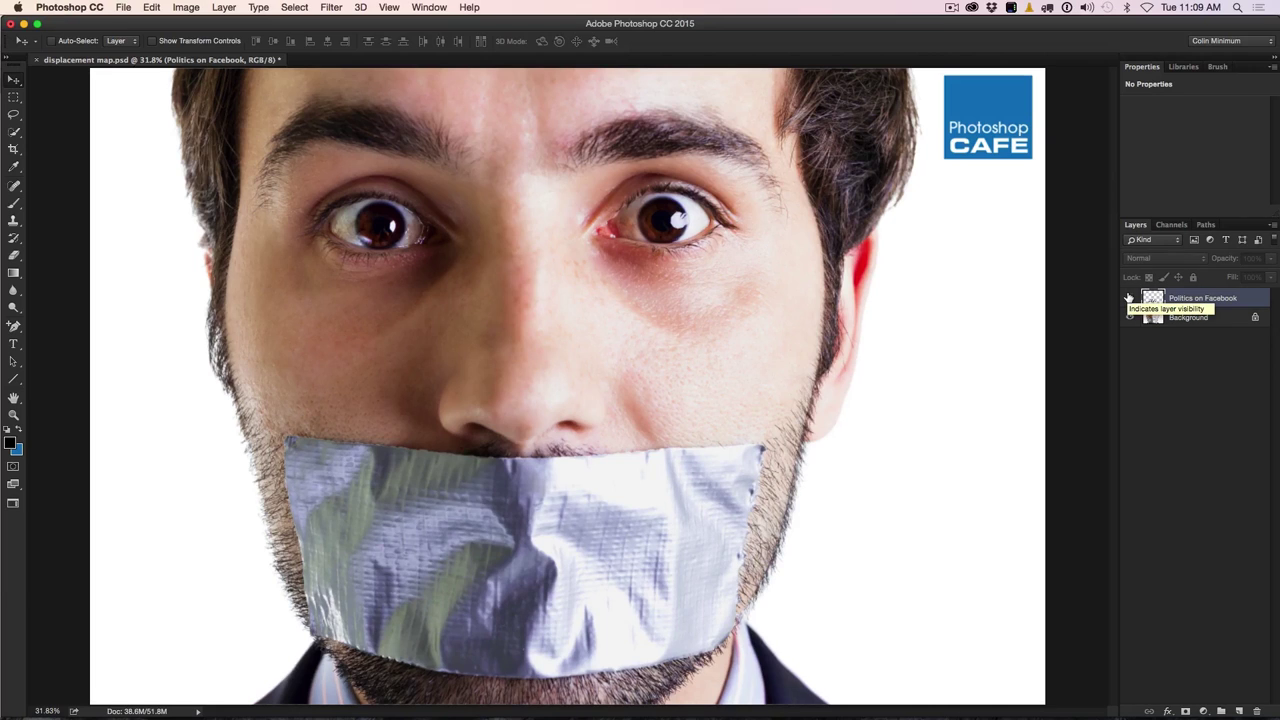
left_click(1186, 318)
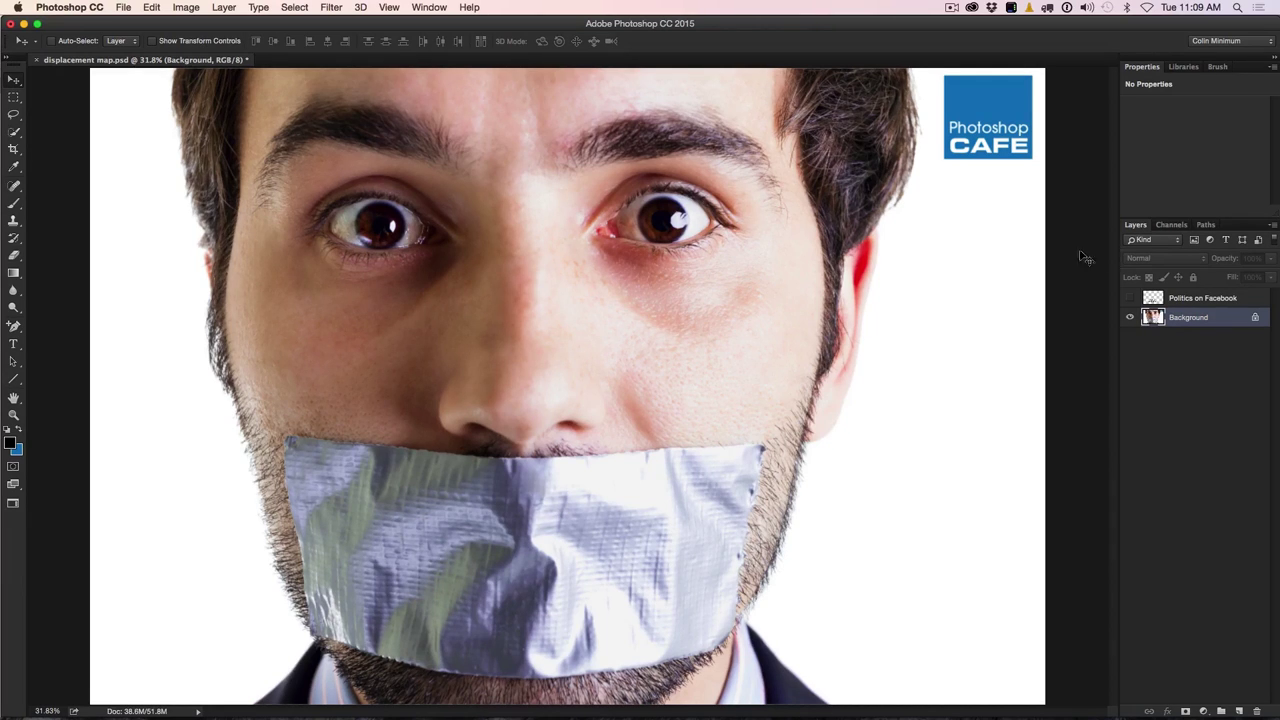
left_click(1170, 225)
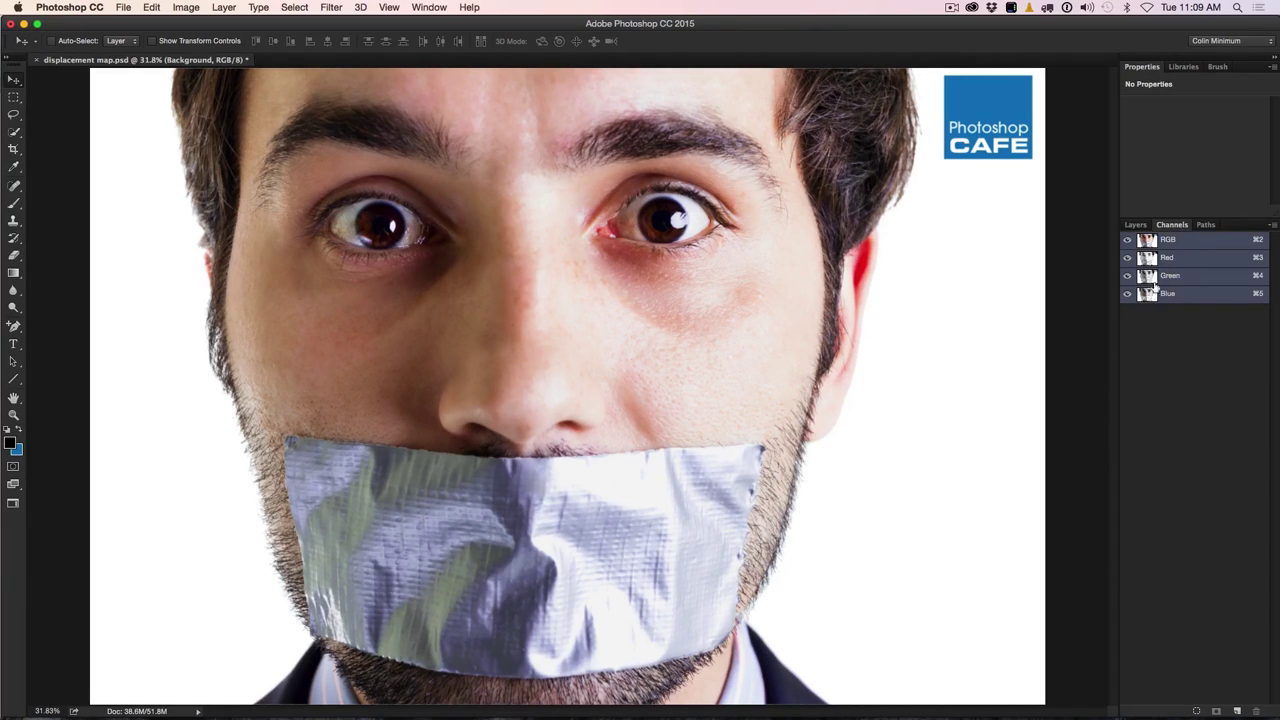
left_click(428, 7)
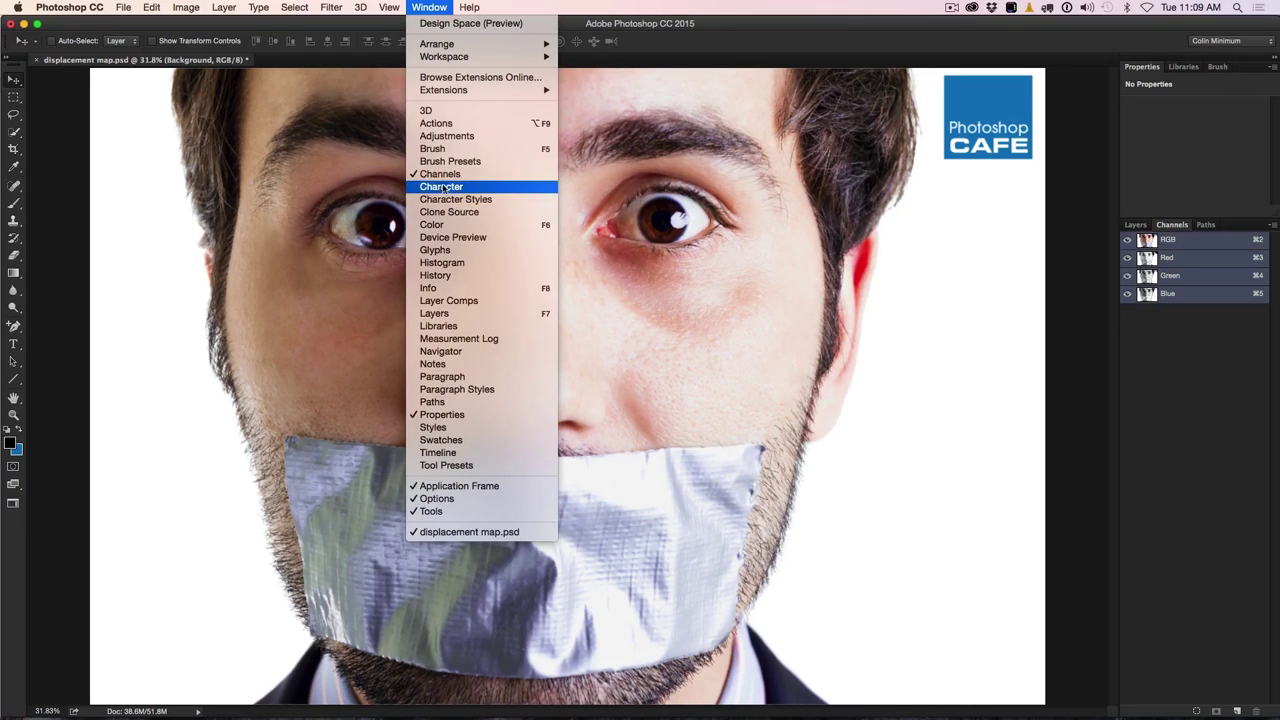
left_click(1016, 250)
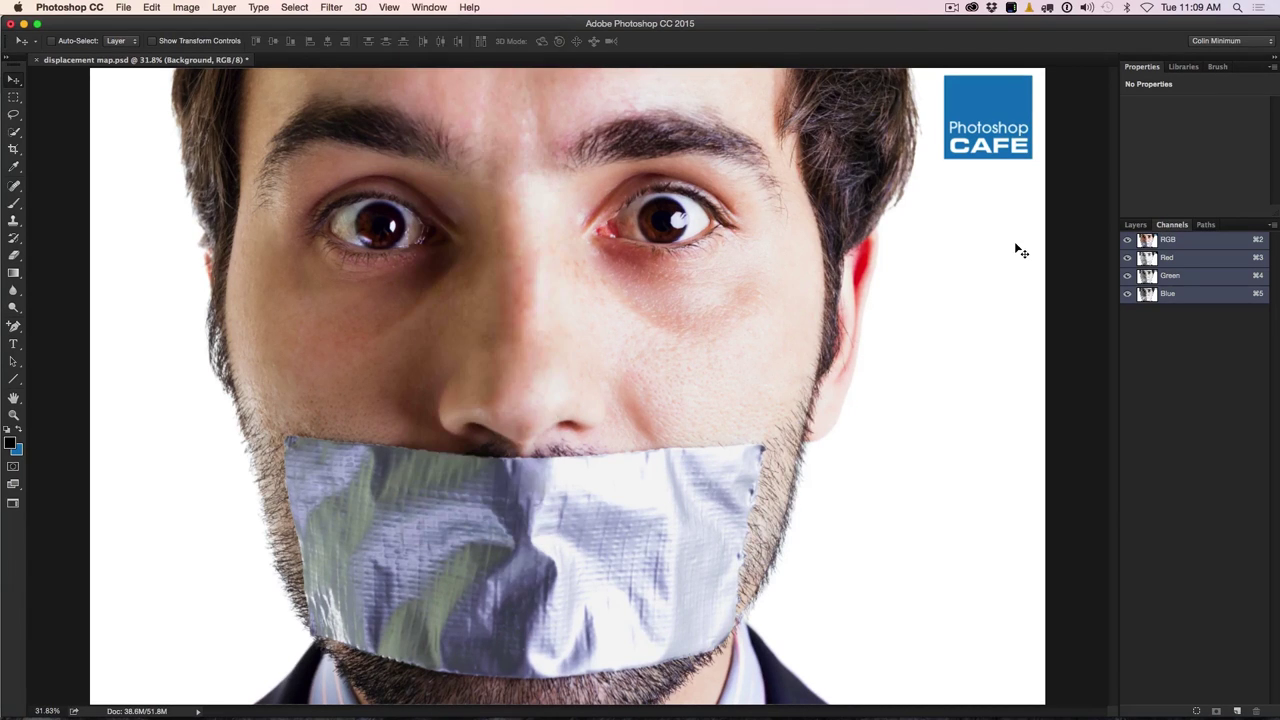
Compare the Red, Green and Blue channels individually for contrast and detail in the tape's folds.
left_click(1191, 257)
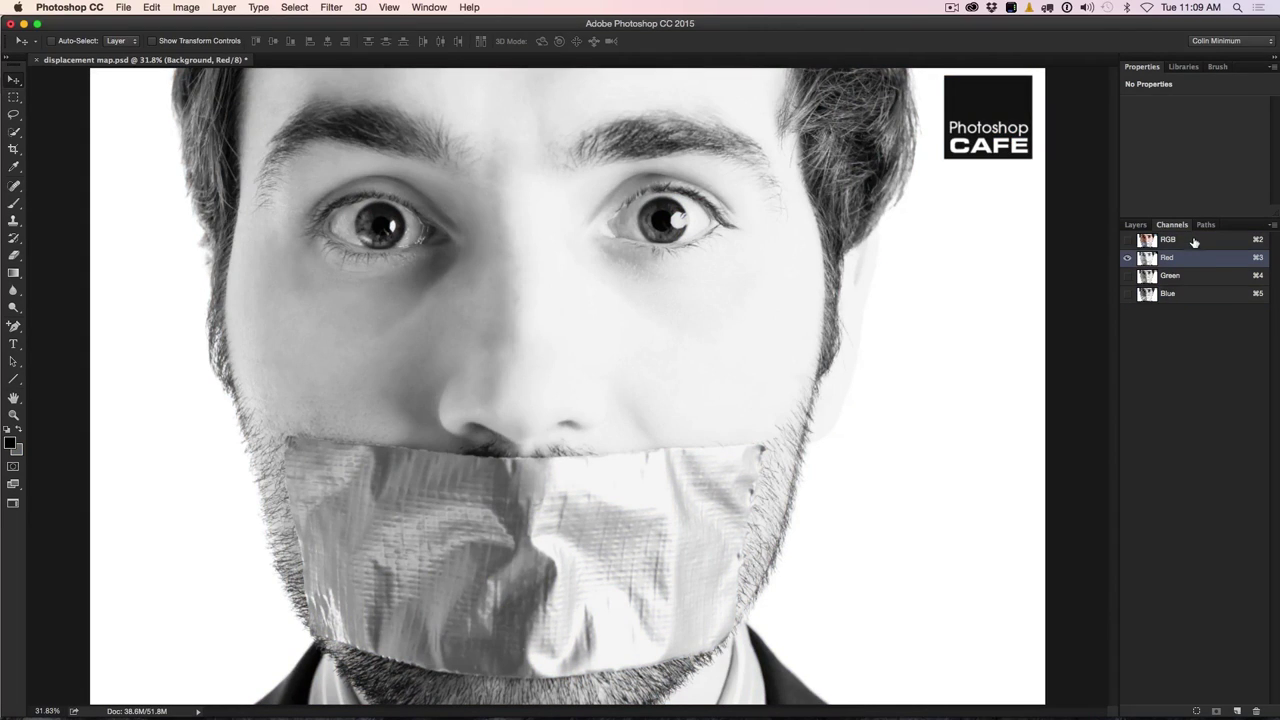
left_click(1192, 275)
left_click(1190, 293)
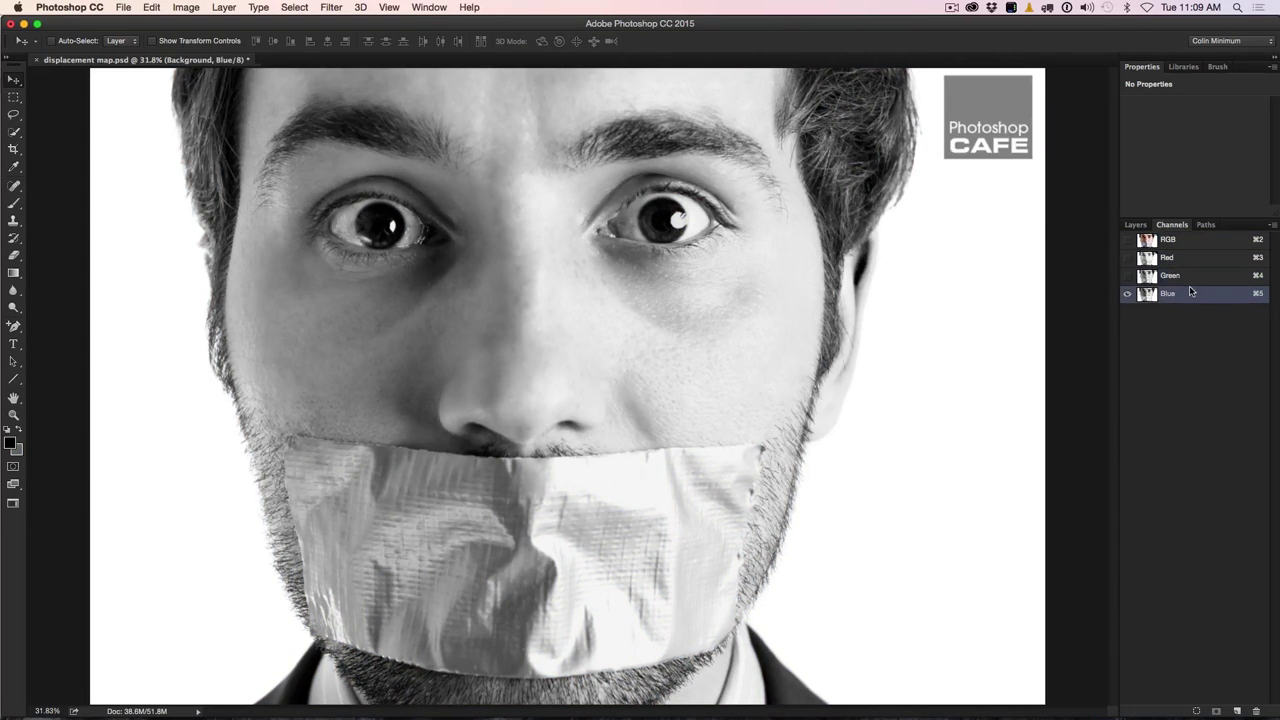
left_click(1192, 276)
left_click(1188, 258)
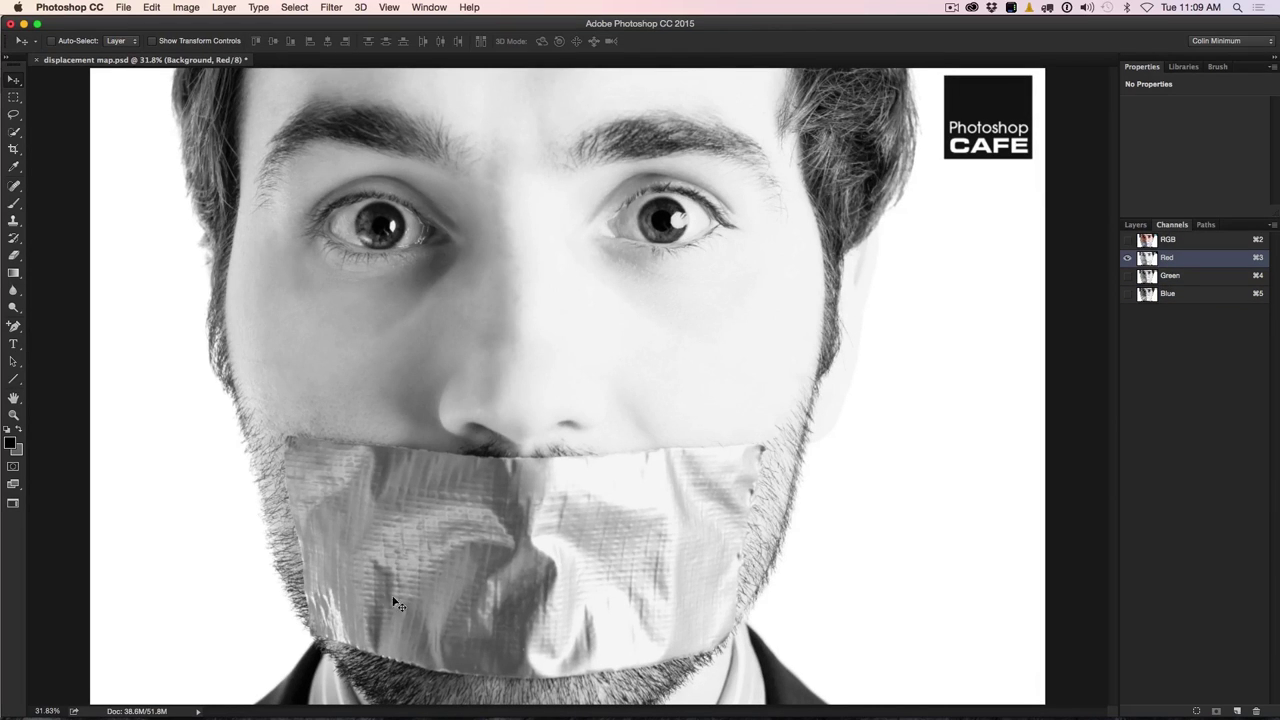
left_click(1192, 275)
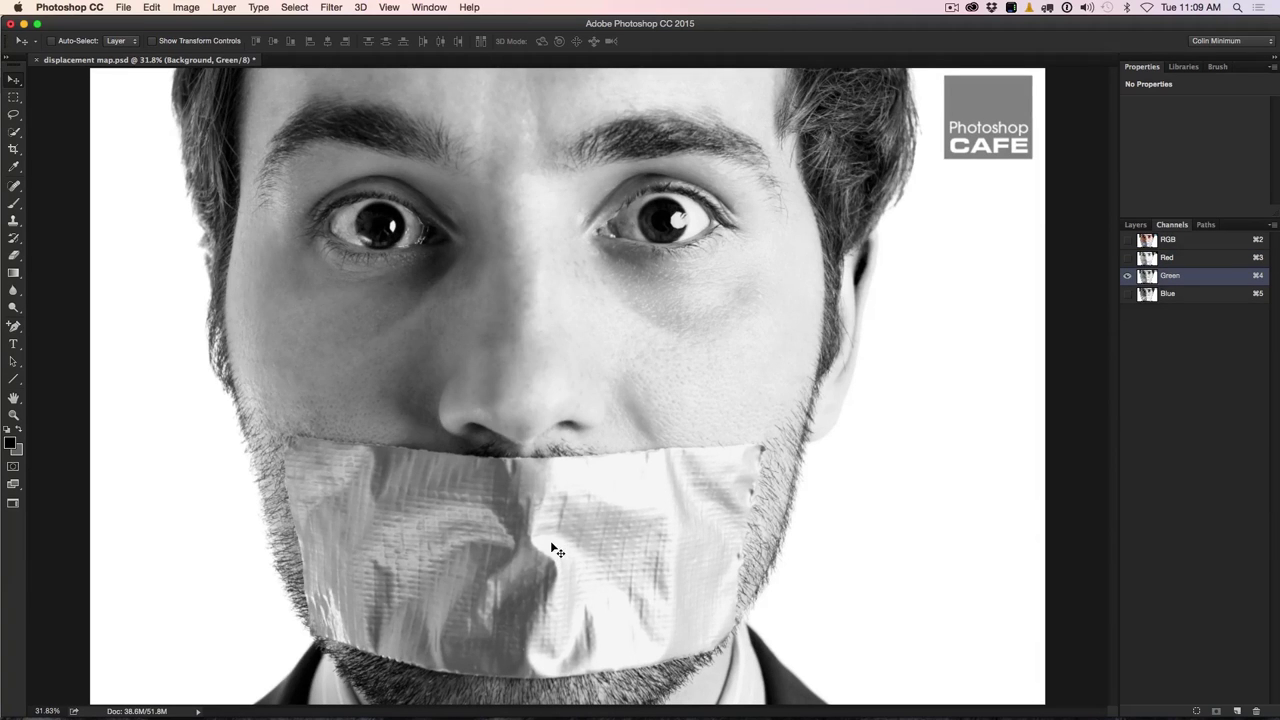
left_click(1200, 290)
left_click(1192, 278)
left_click(1190, 240)
left_click(1194, 257)
Duplicate the Green channel into a new document named psc-map.
left_click(1185, 277)
right_click(1169, 279)
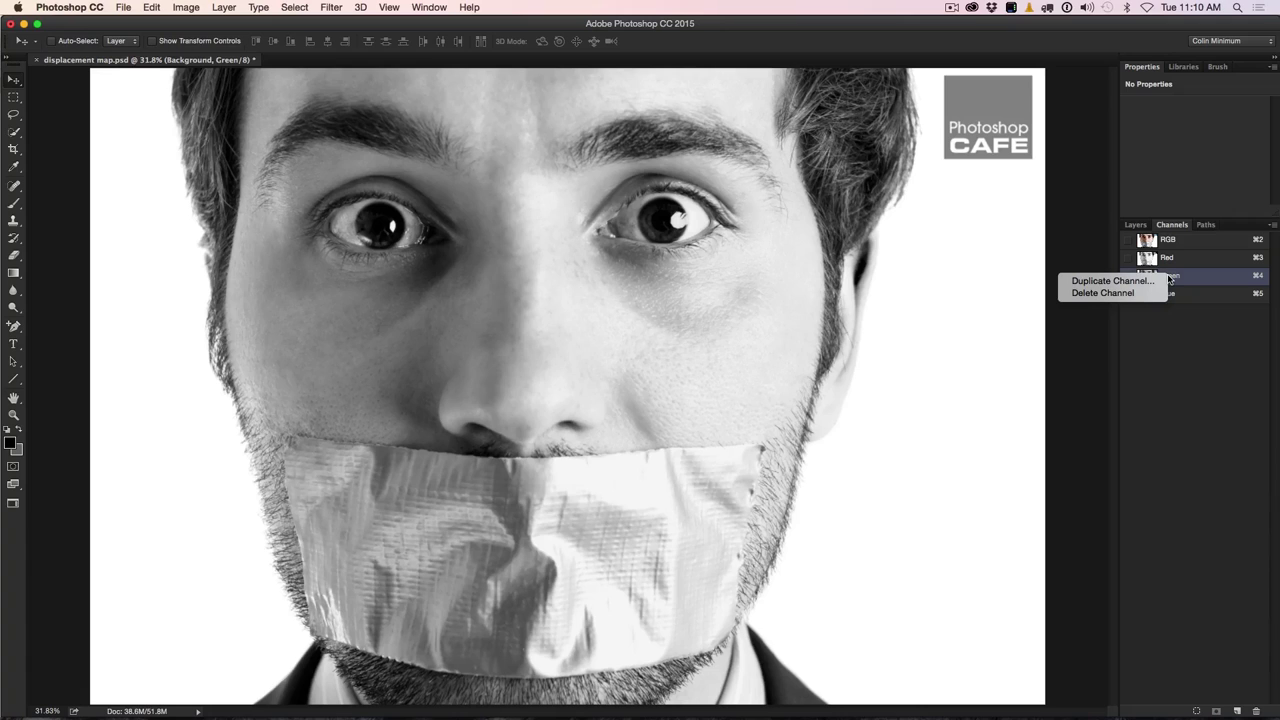
left_click(1112, 281)
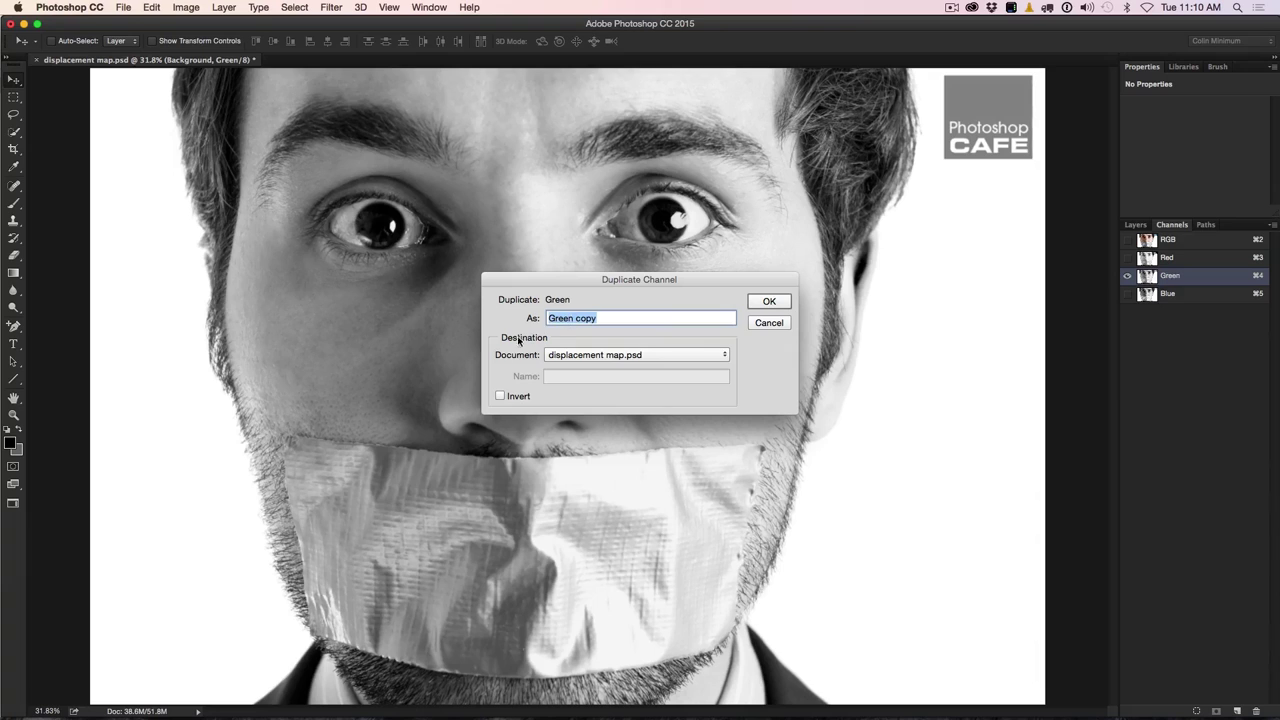
left_click(620, 355)
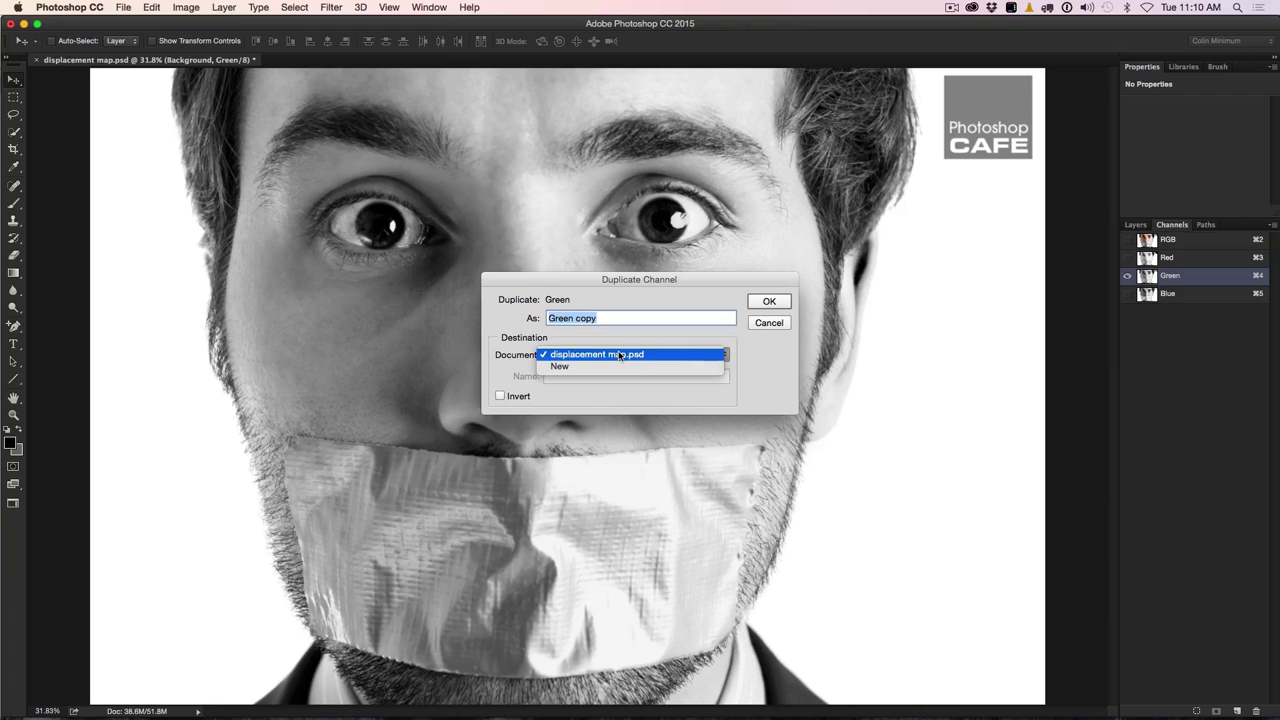
left_click(620, 367)
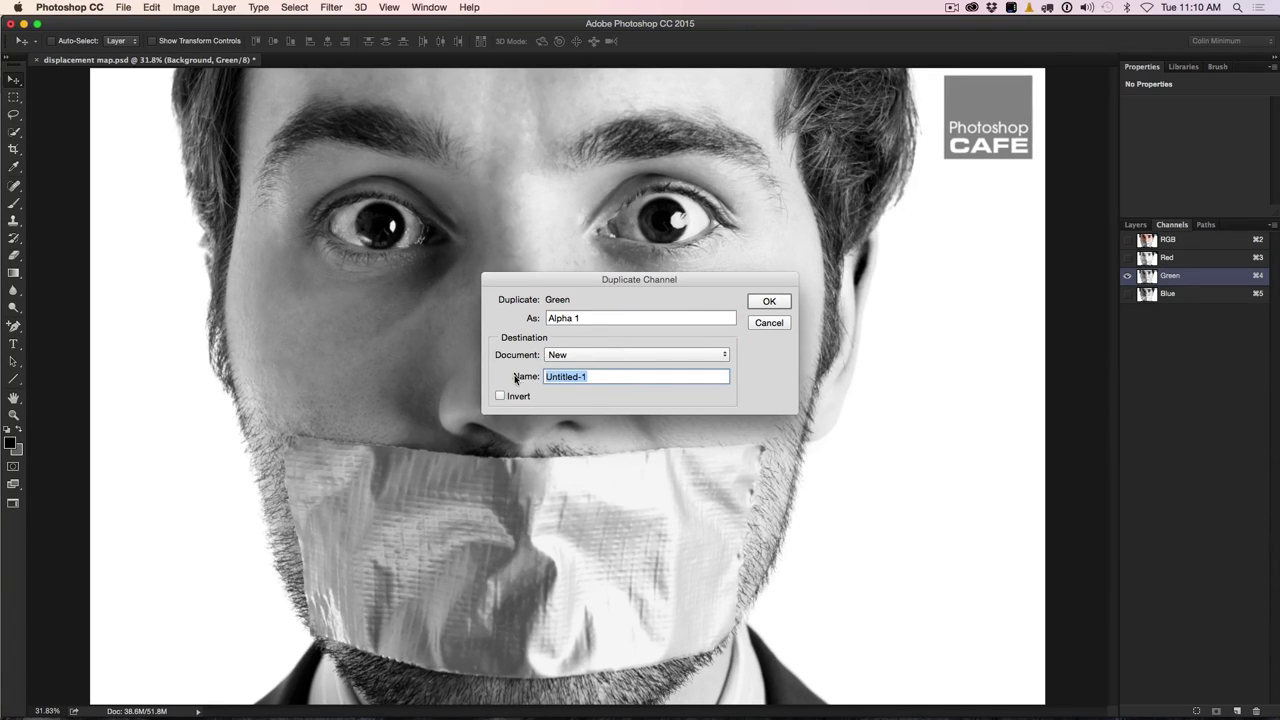
type("psc-map")
left_click(768, 302)
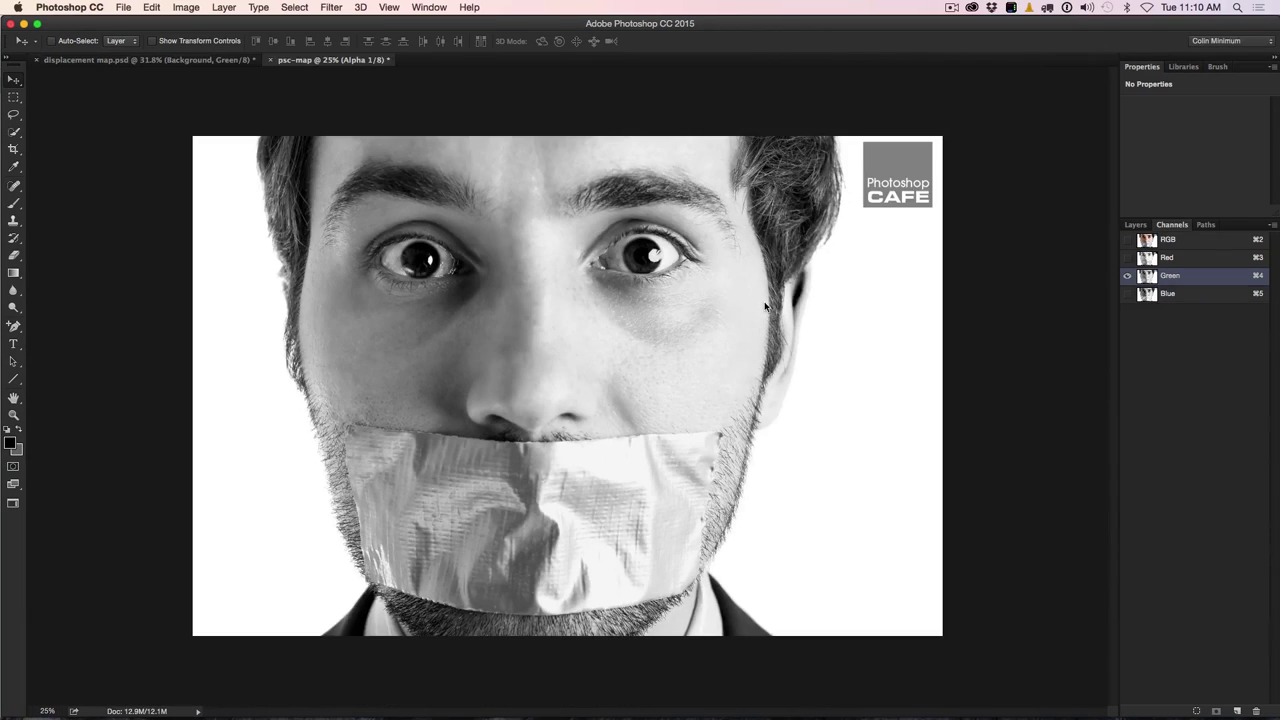
Compare the original with the psc-map document, and examine the latter's layer and color mode.
left_click(213, 60)
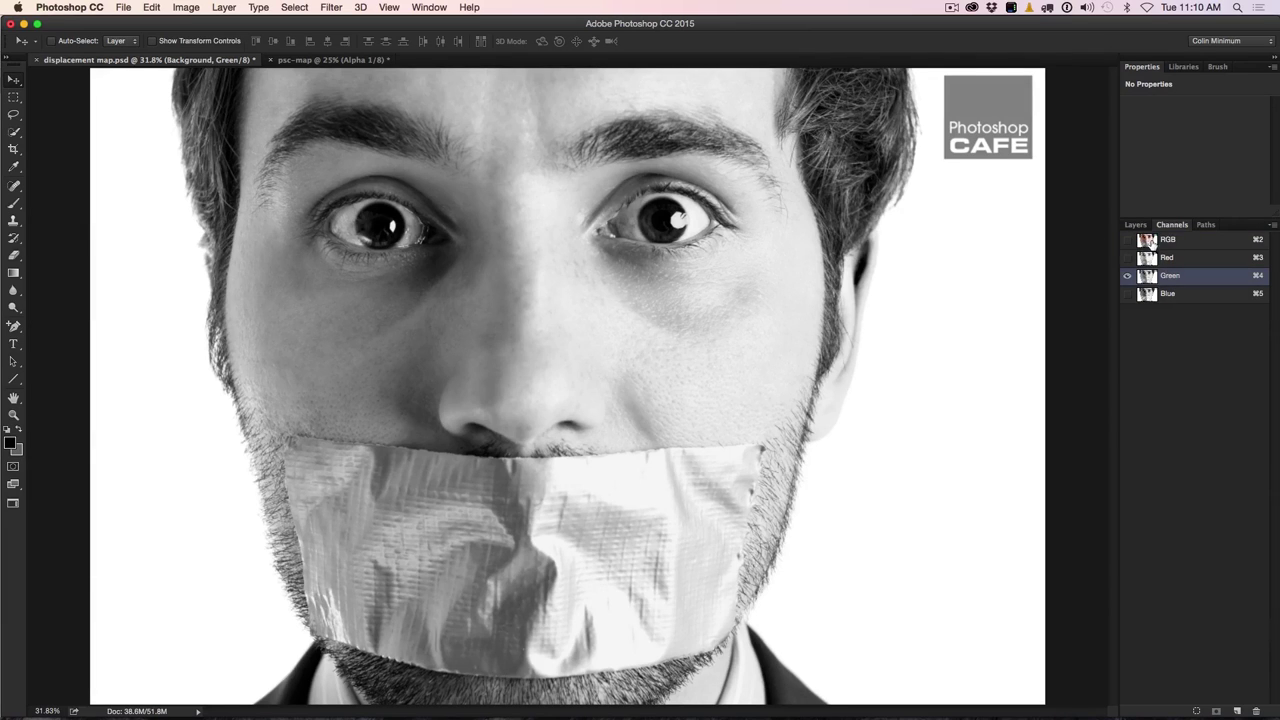
left_click(372, 60)
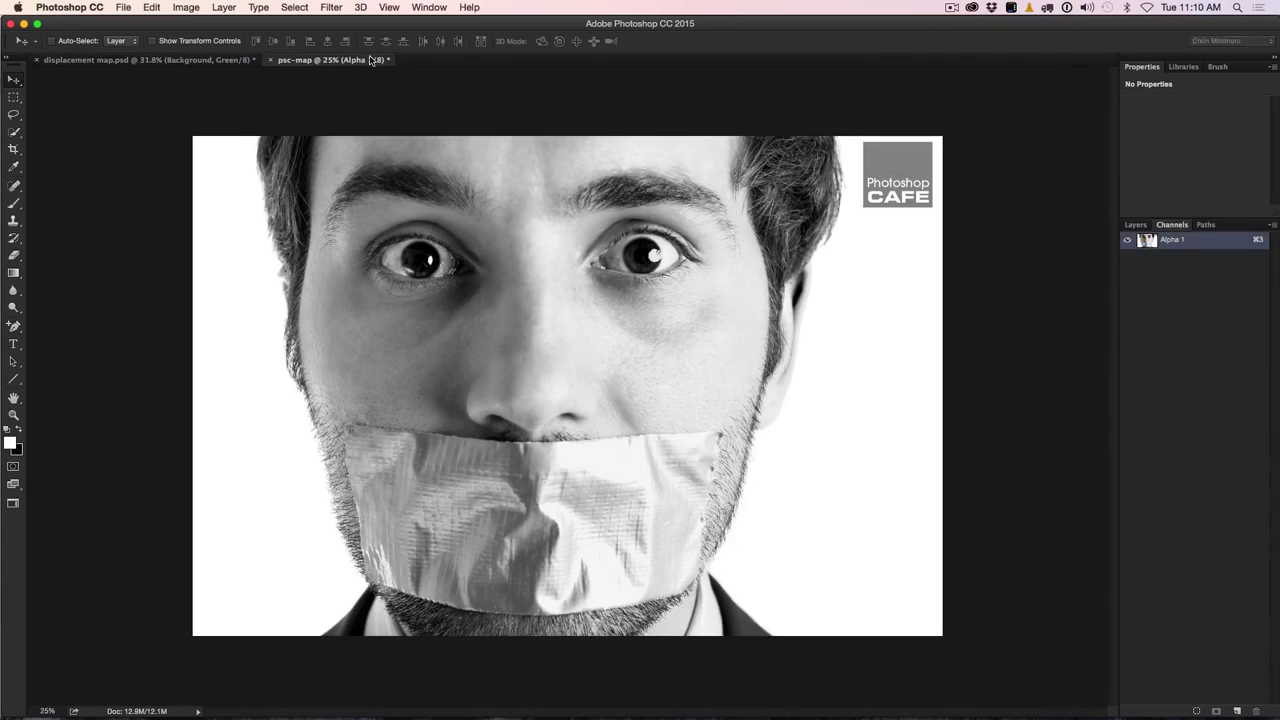
left_click(1136, 225)
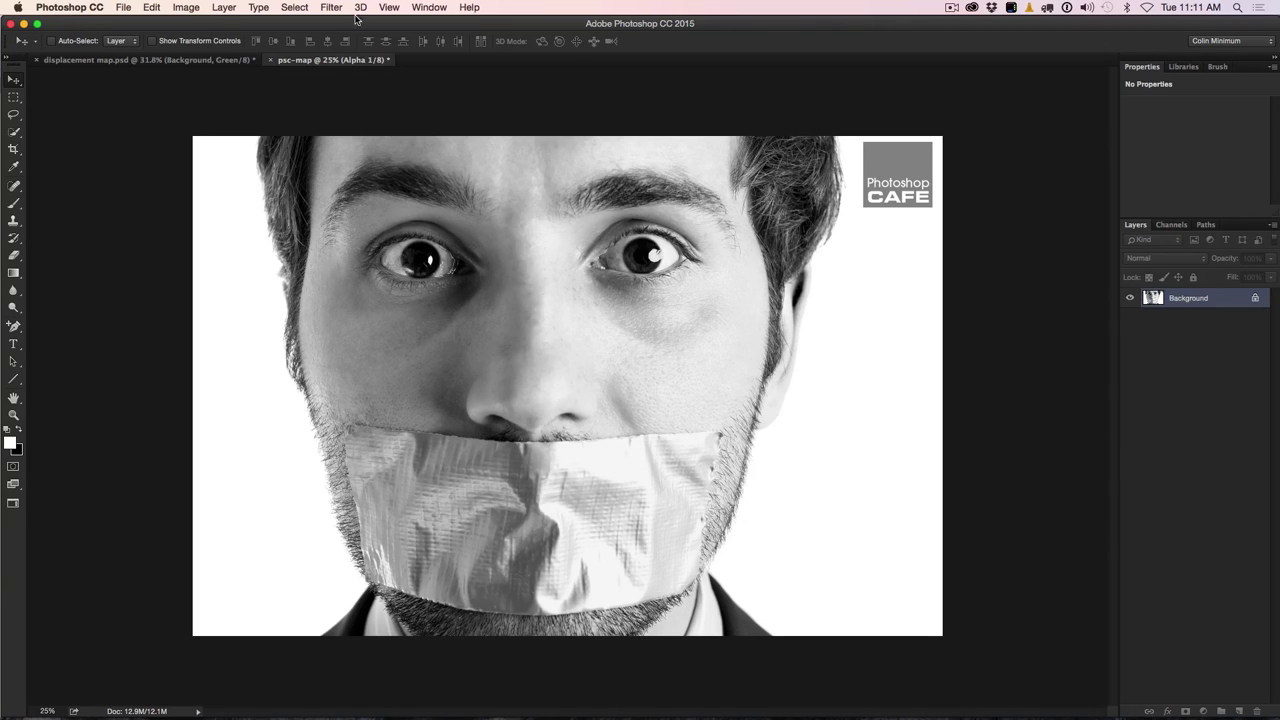
left_click(188, 7)
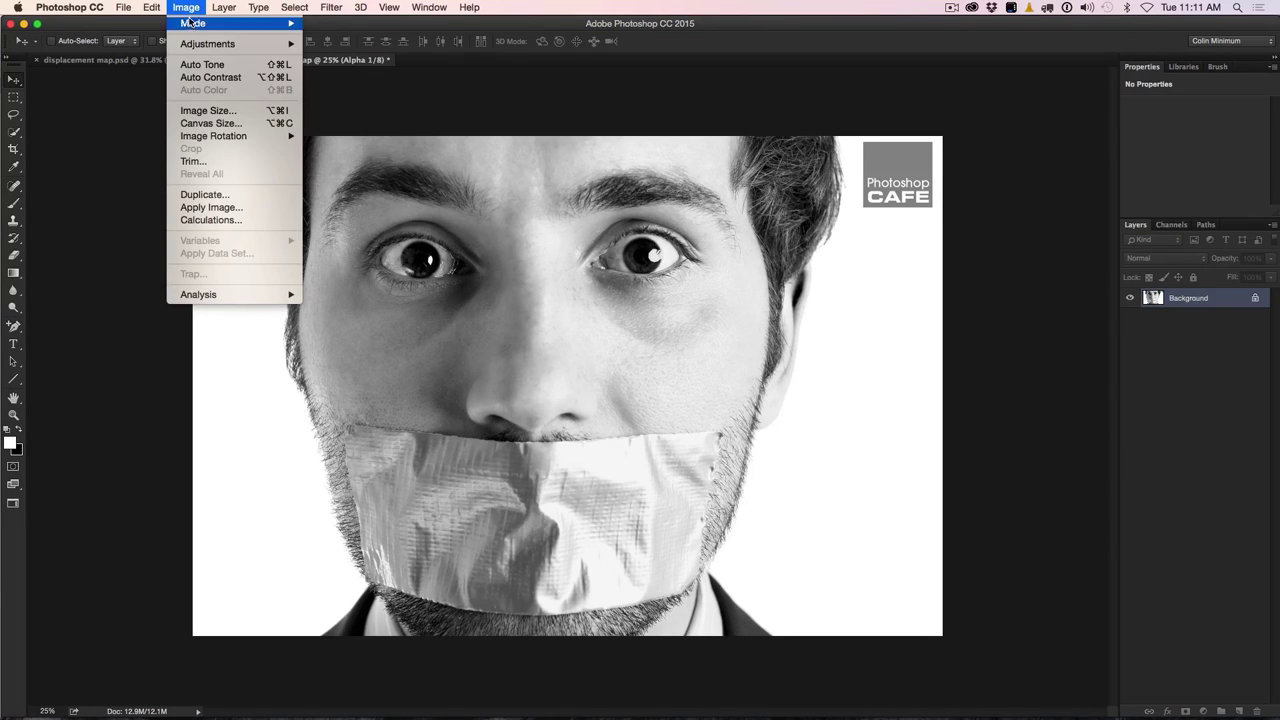
mouse_move(240, 24)
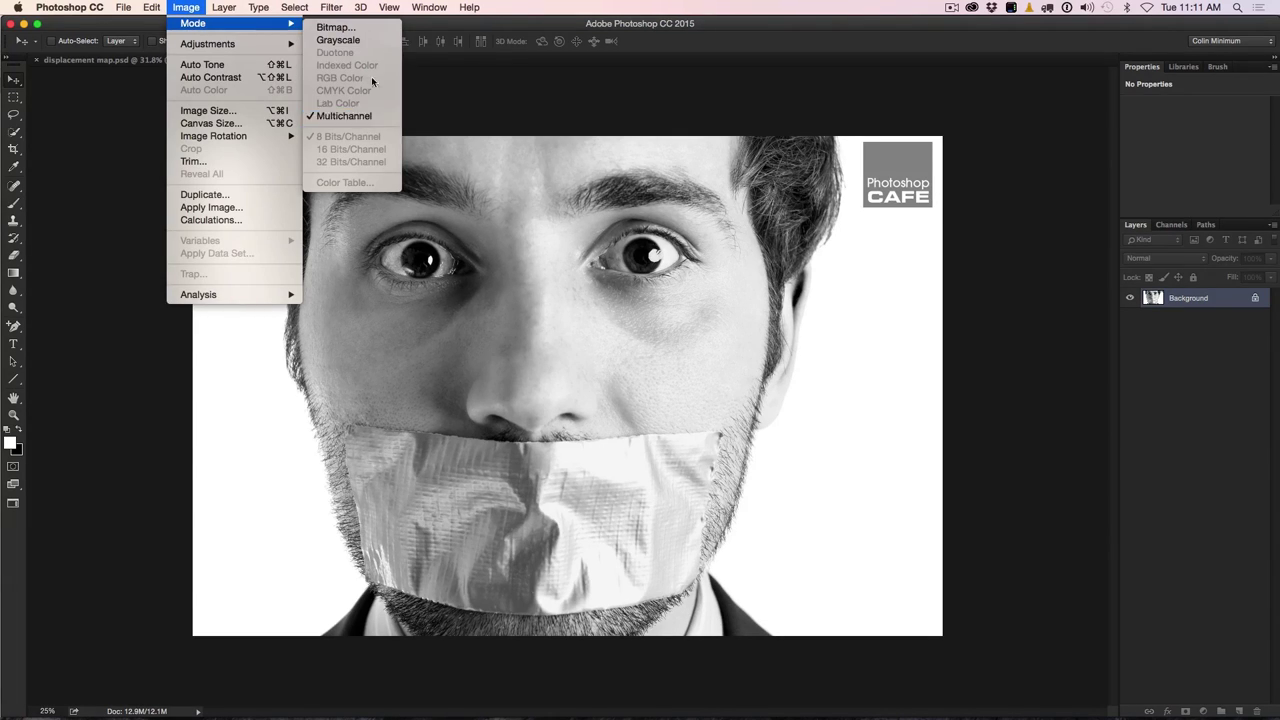
left_click(896, 308)
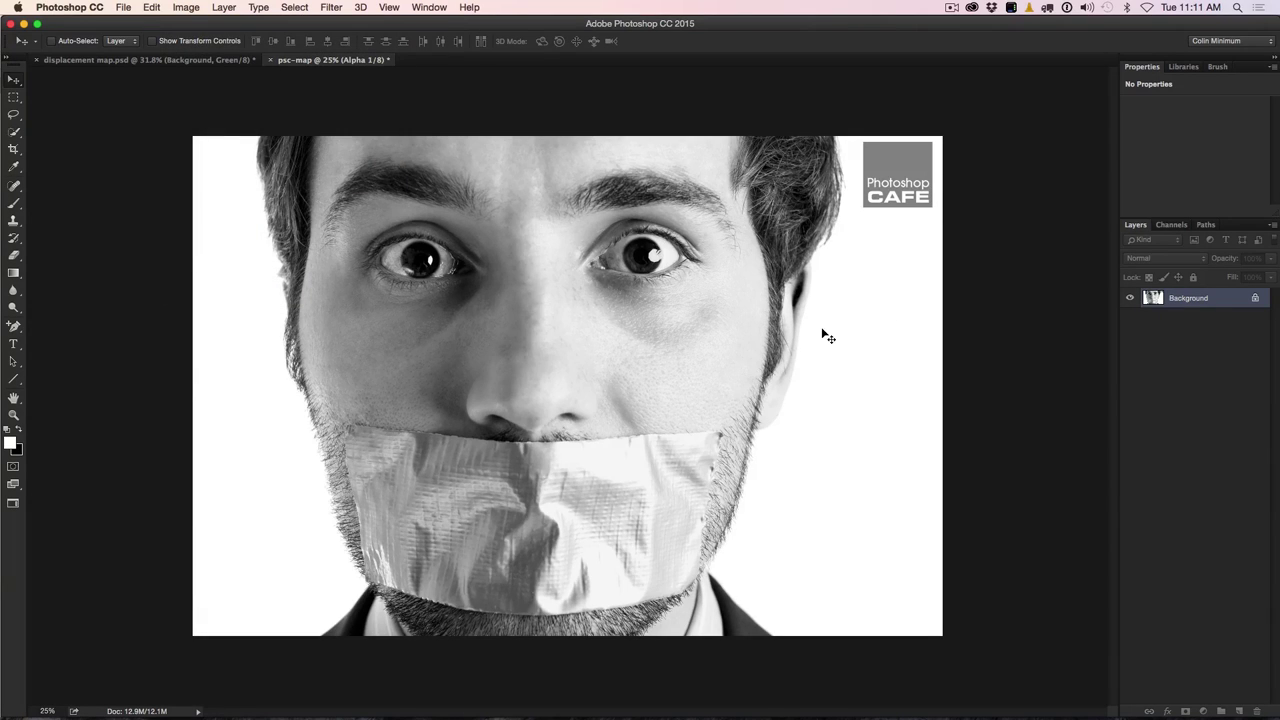
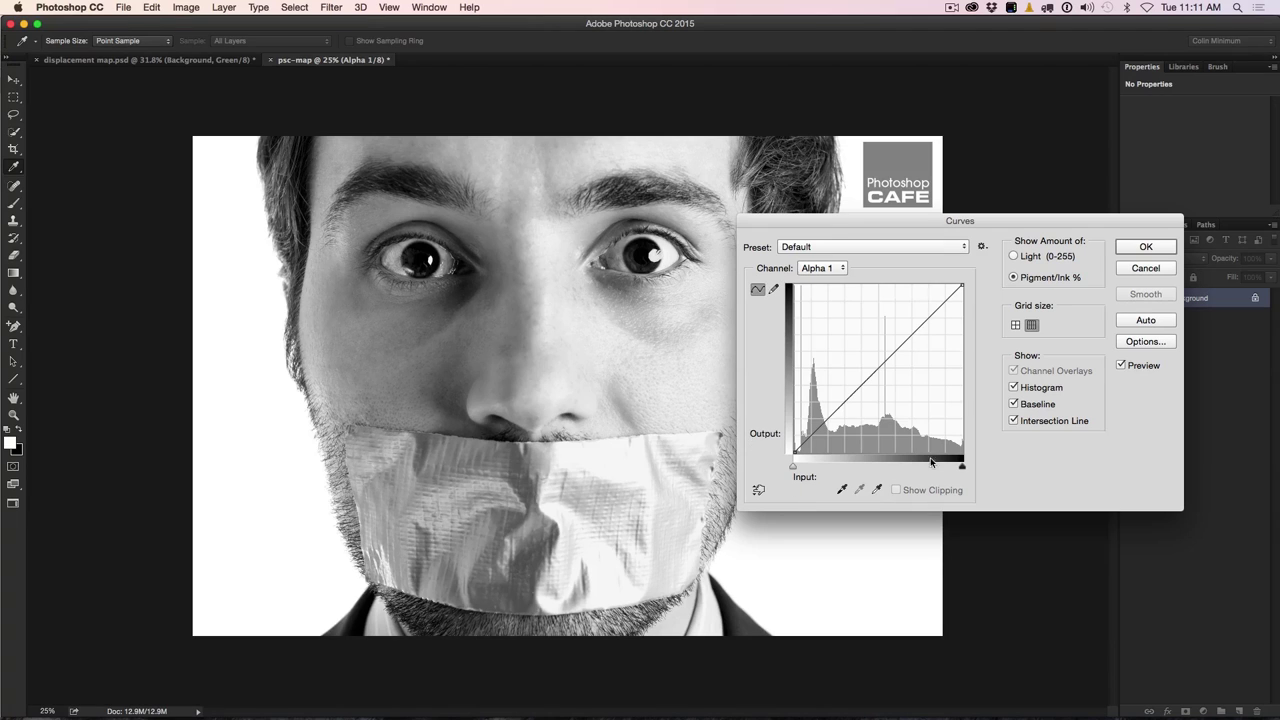
mouse_move(962, 468)
left_mouse_down()
mouse_move(940, 468)
mouse_move(954, 469)
left_mouse_up()
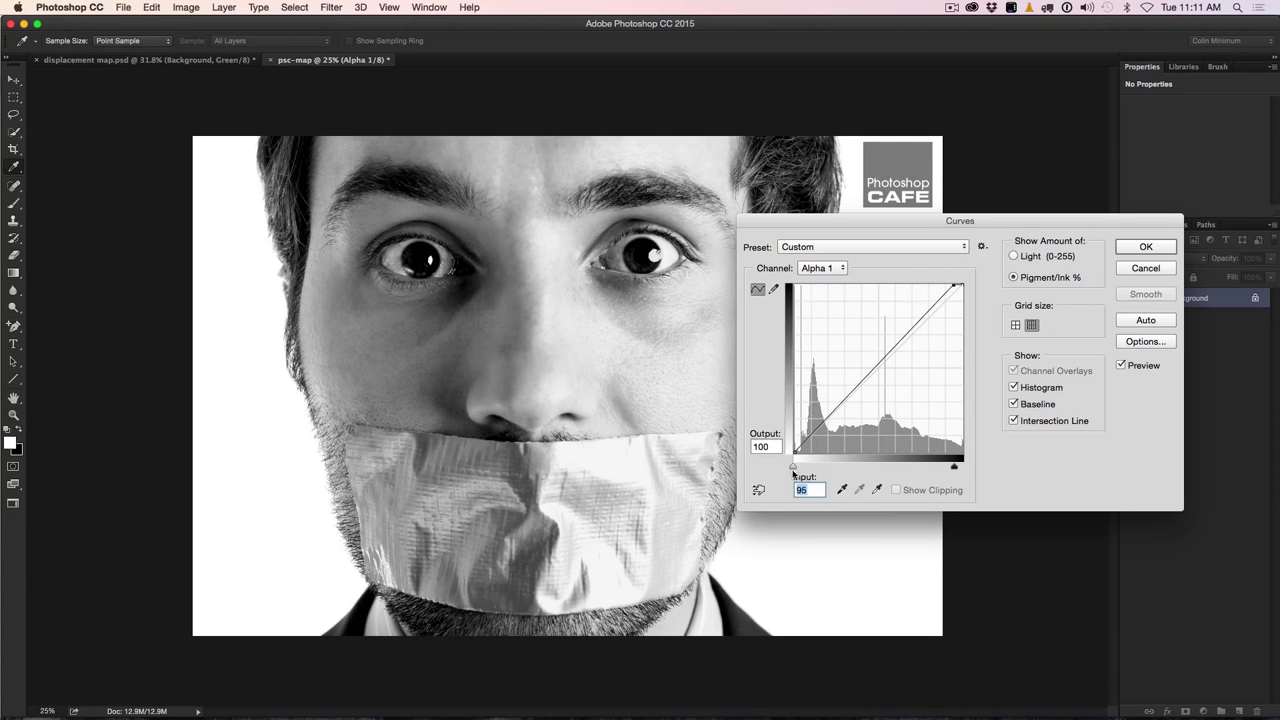
left_click(795, 466)
left_click_drag(952, 467, 918, 470)
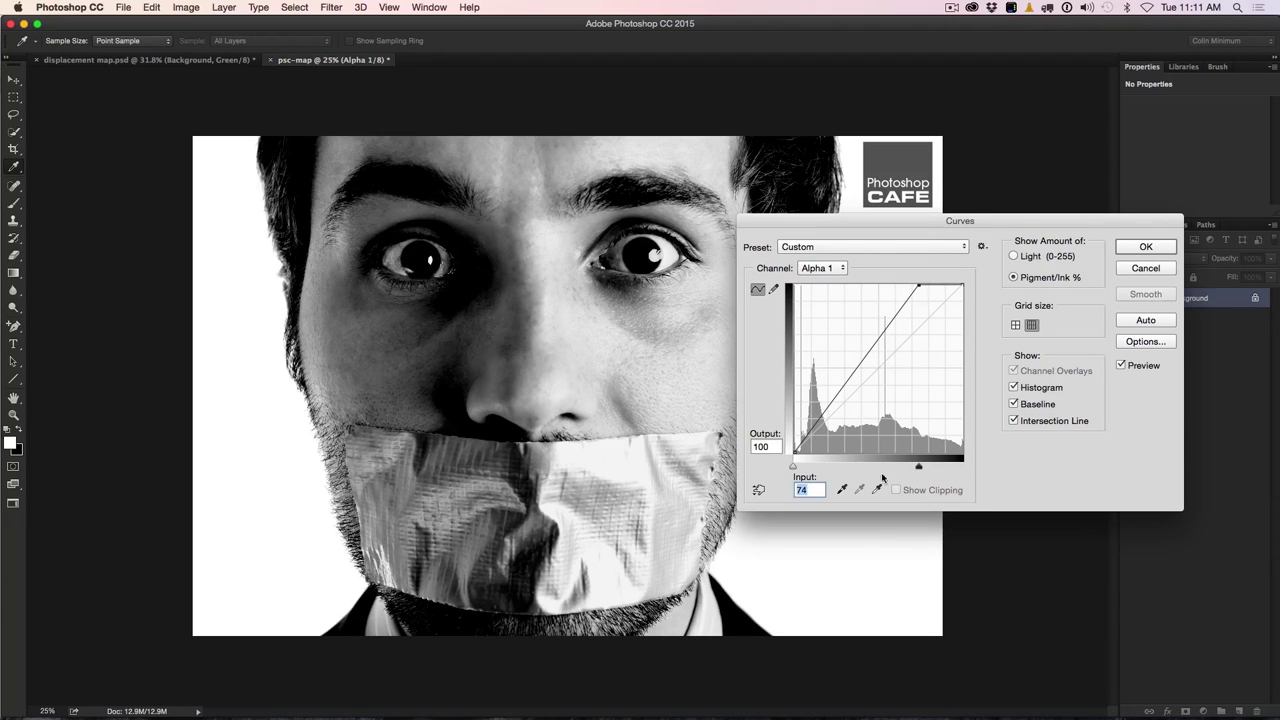
left_click(851, 371)
left_click_drag(851, 371, 845, 366)
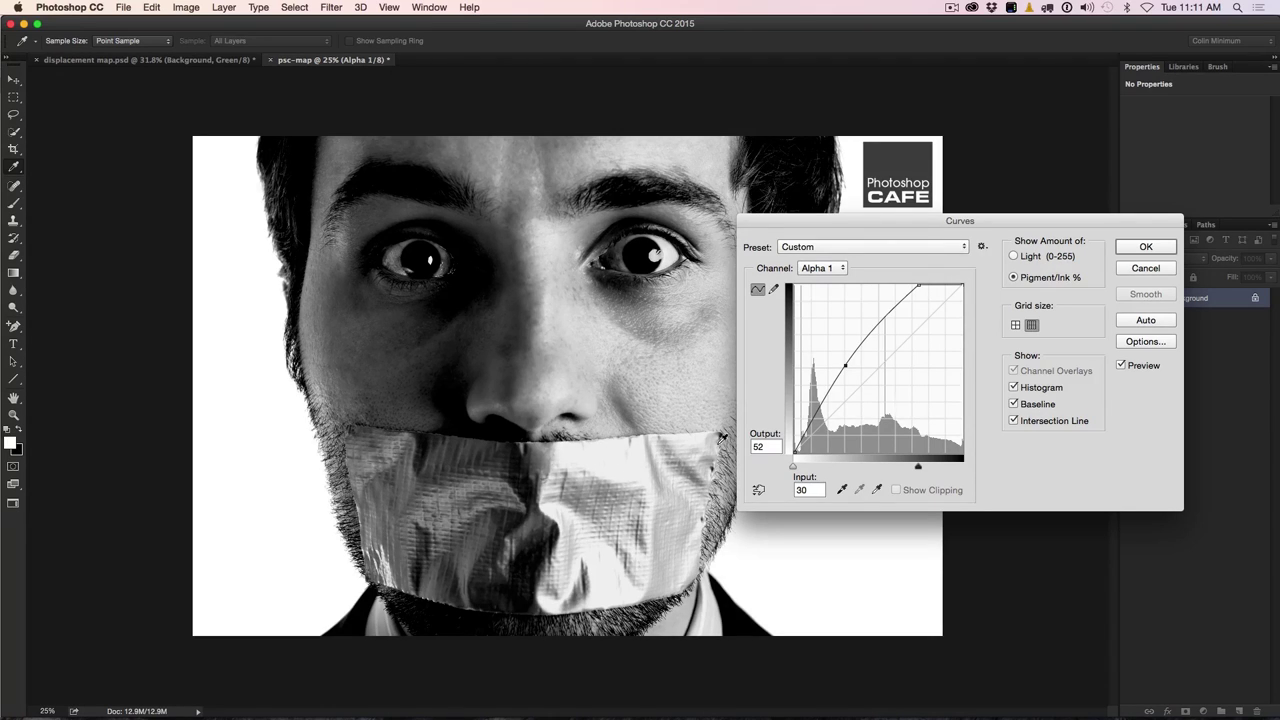
left_click_drag(846, 365, 843, 366)
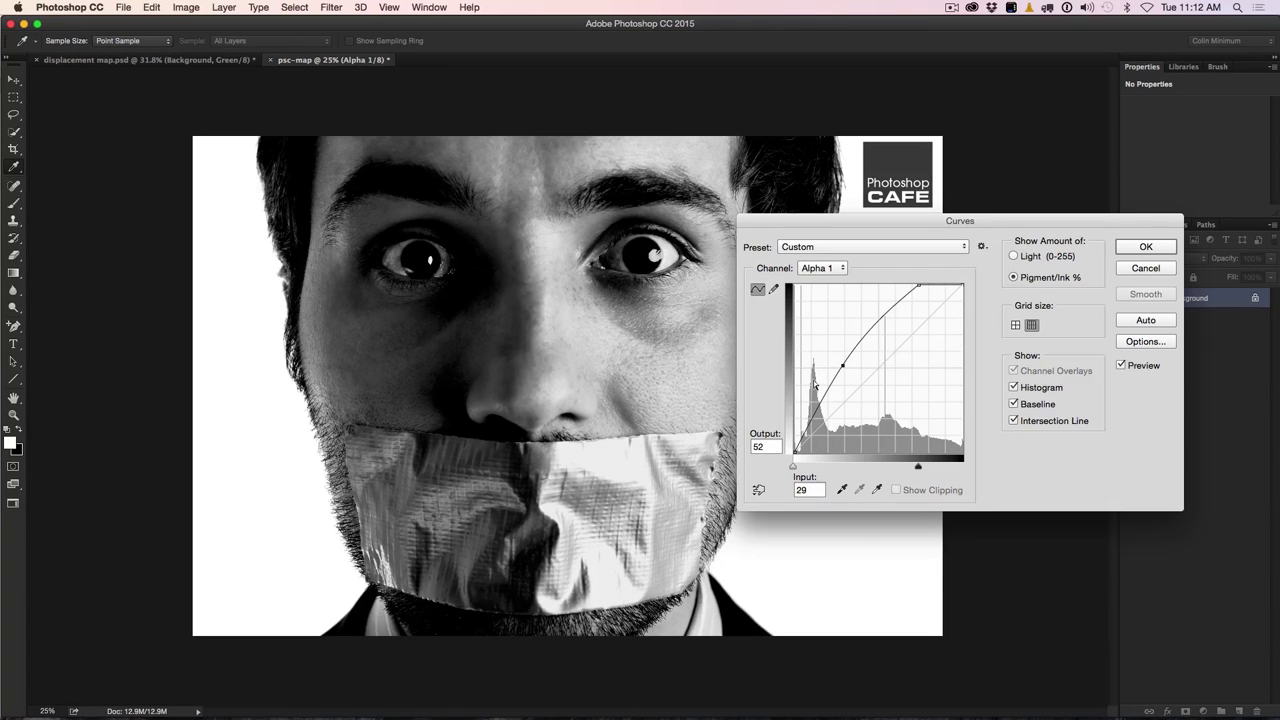
left_click(1146, 267)
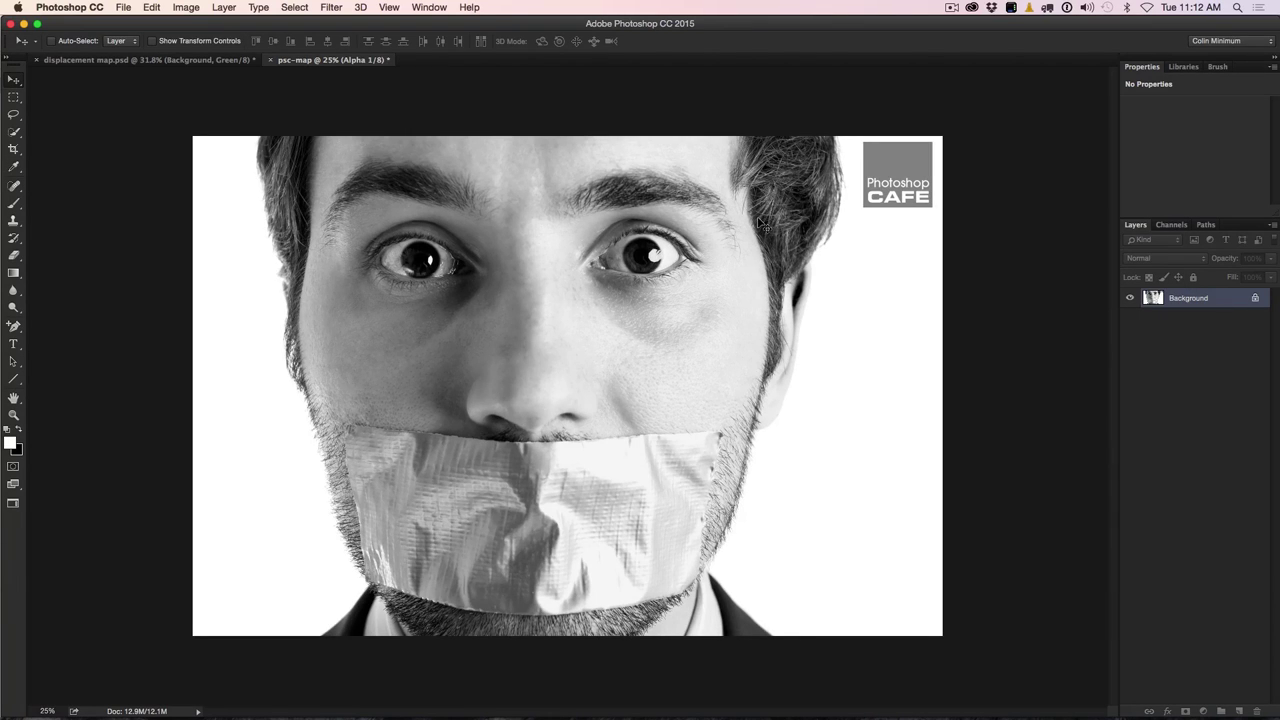
Increase the psc-map image's contrast with Levels, using a black input level of 74 and a midtone value of 1.25.
key("super+l")
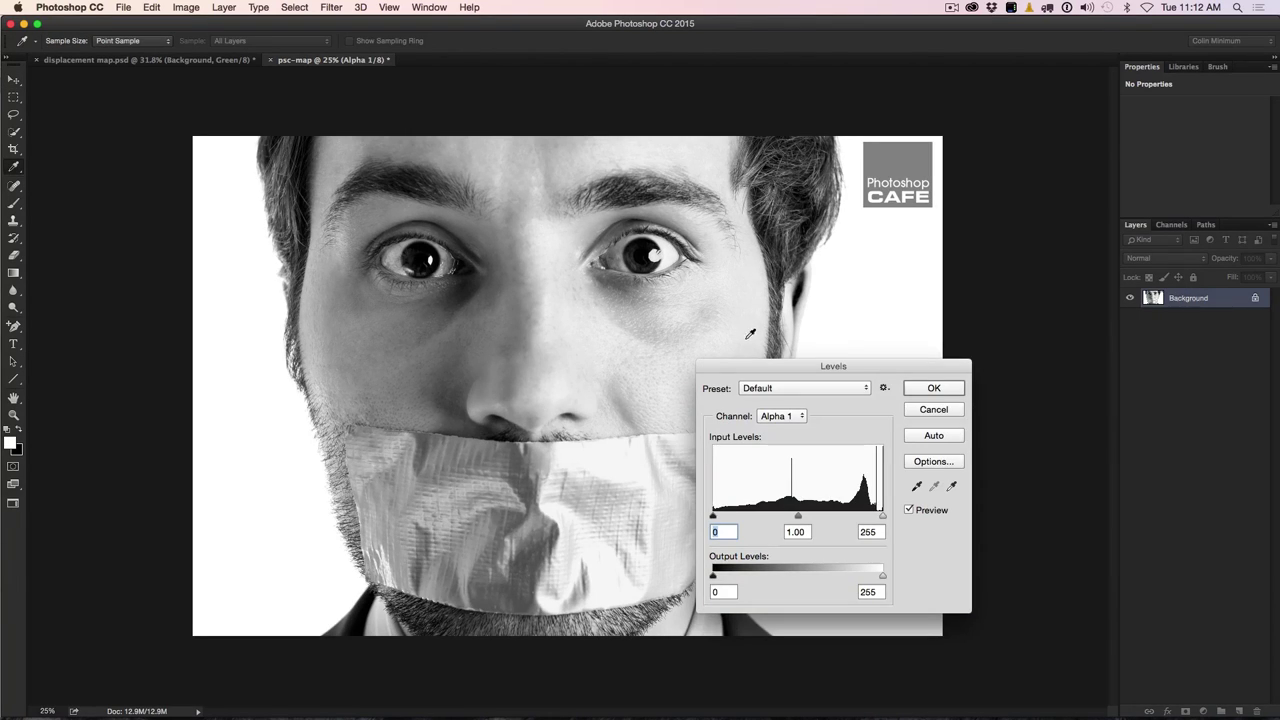
left_click_drag(744, 366, 800, 296)
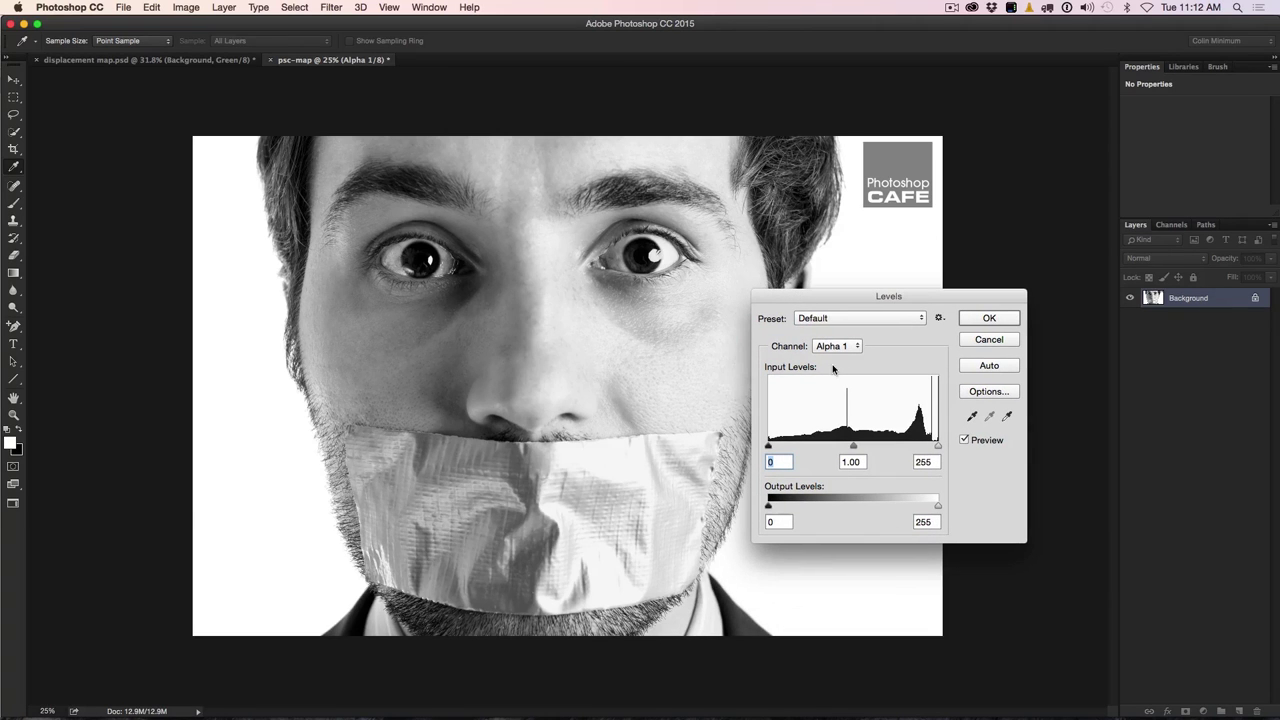
left_click_drag(768, 446, 817, 458)
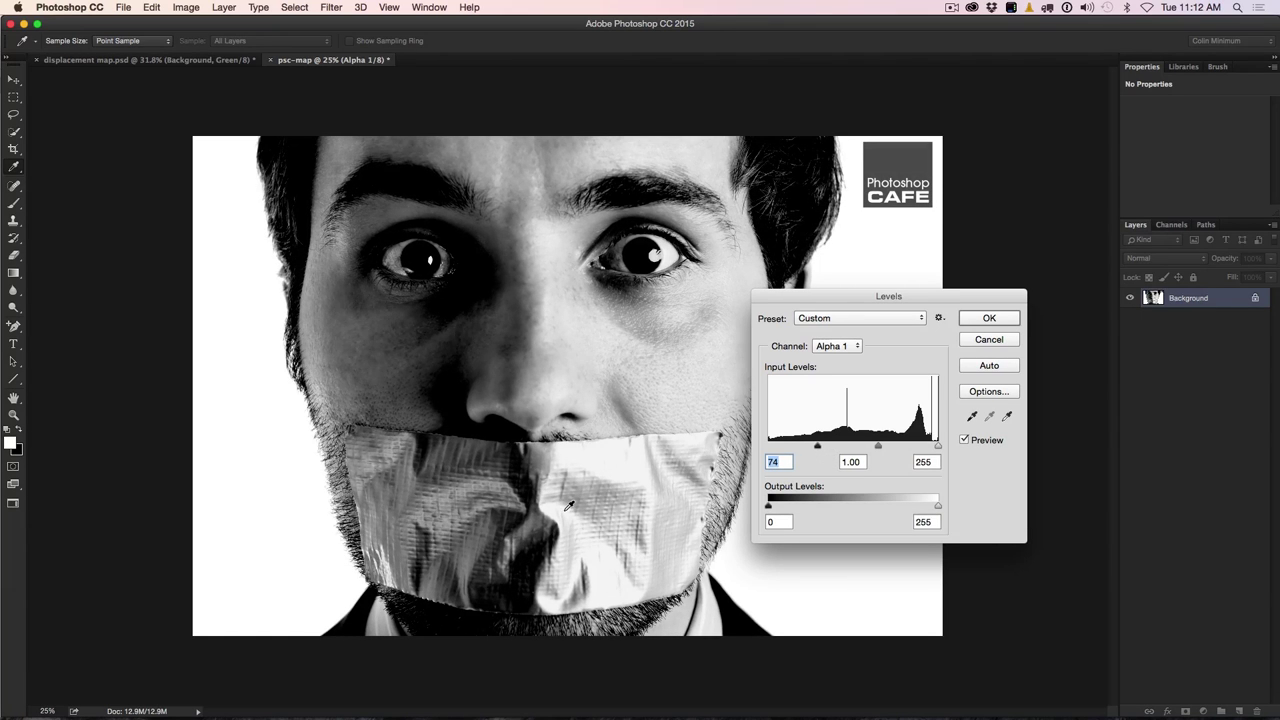
left_click_drag(876, 447, 872, 449)
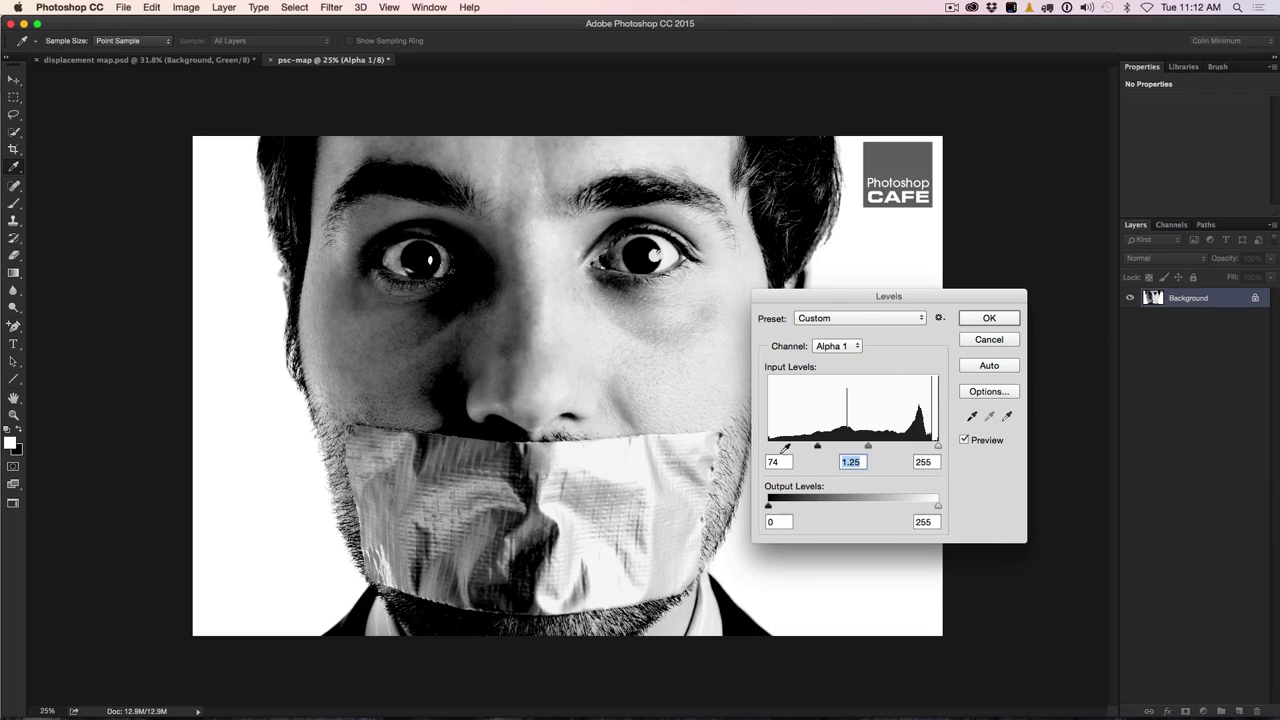
left_click(1008, 320)
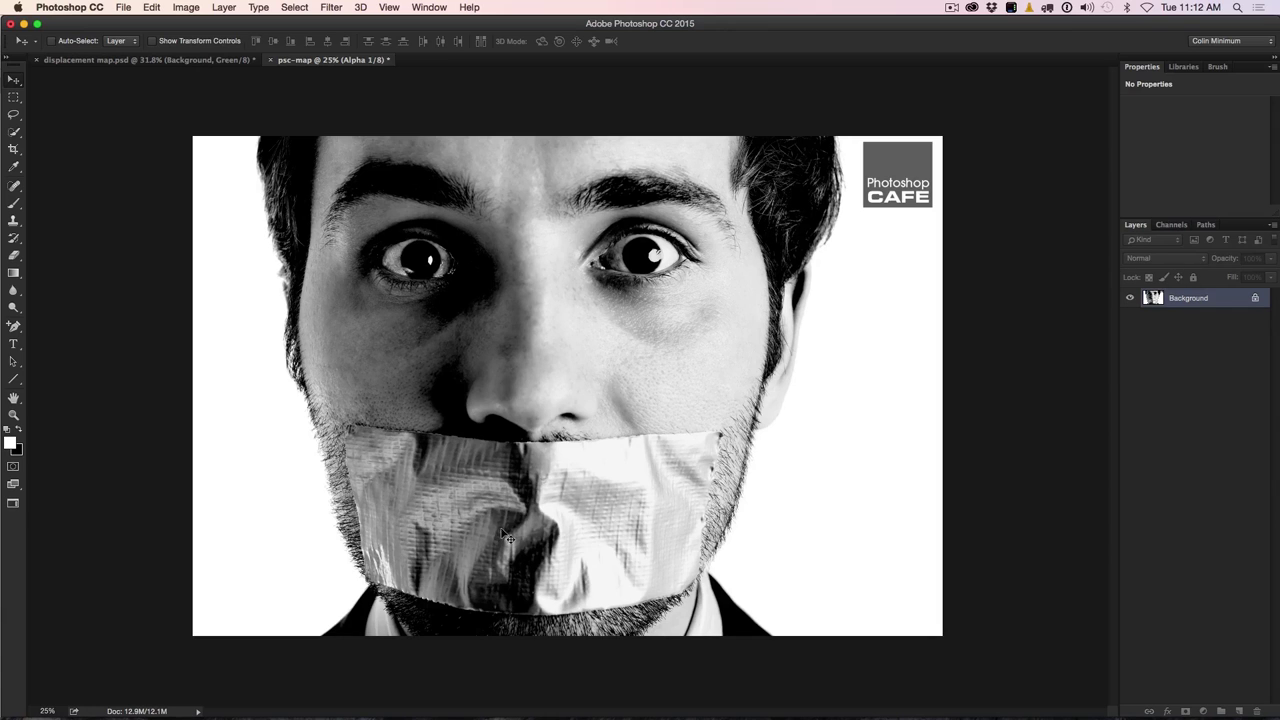
Apply a Gaussian Blur with a radius of 9.7 pixels to the psc-map image.
left_click(331, 7)
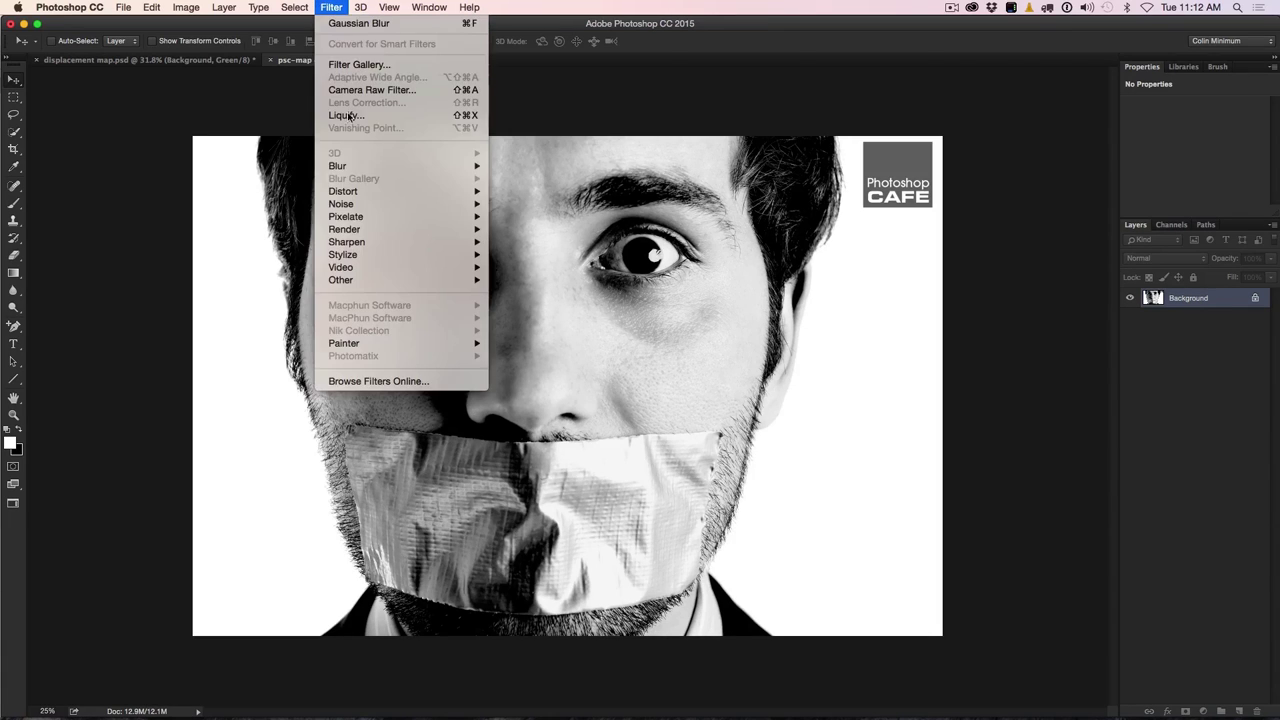
mouse_move(358, 166)
left_click(601, 218)
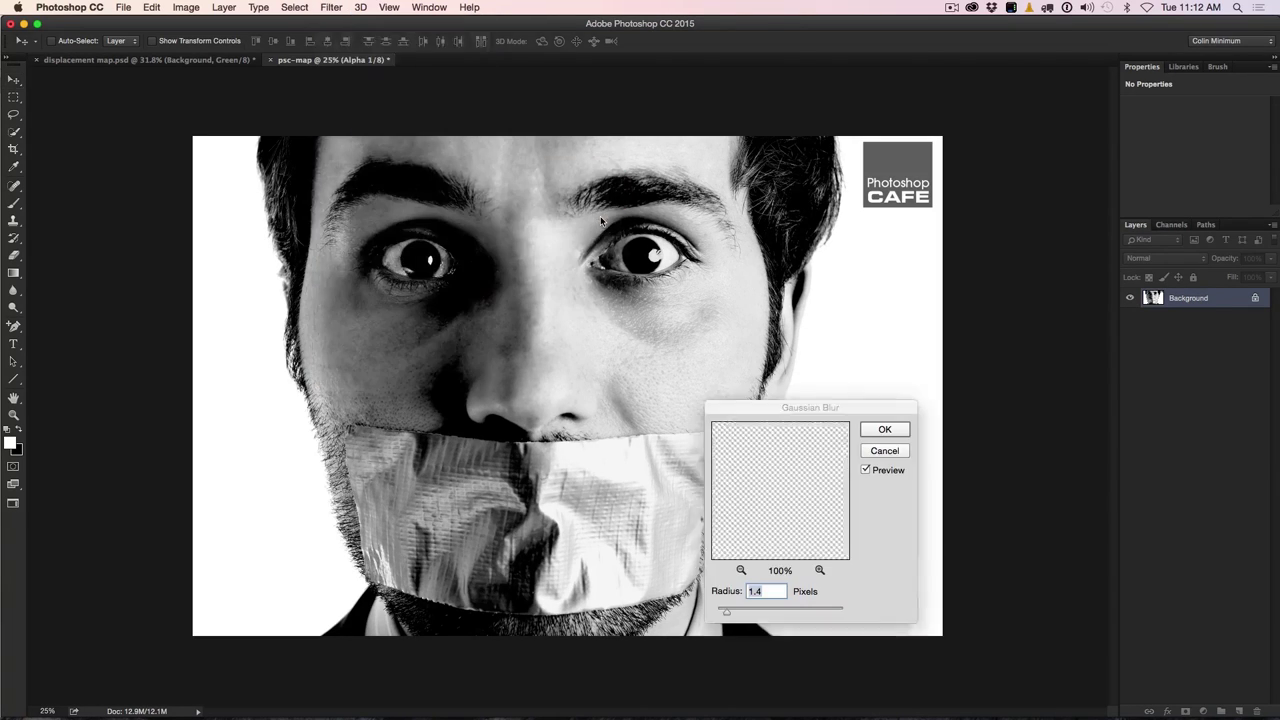
left_click_drag(756, 410, 845, 351)
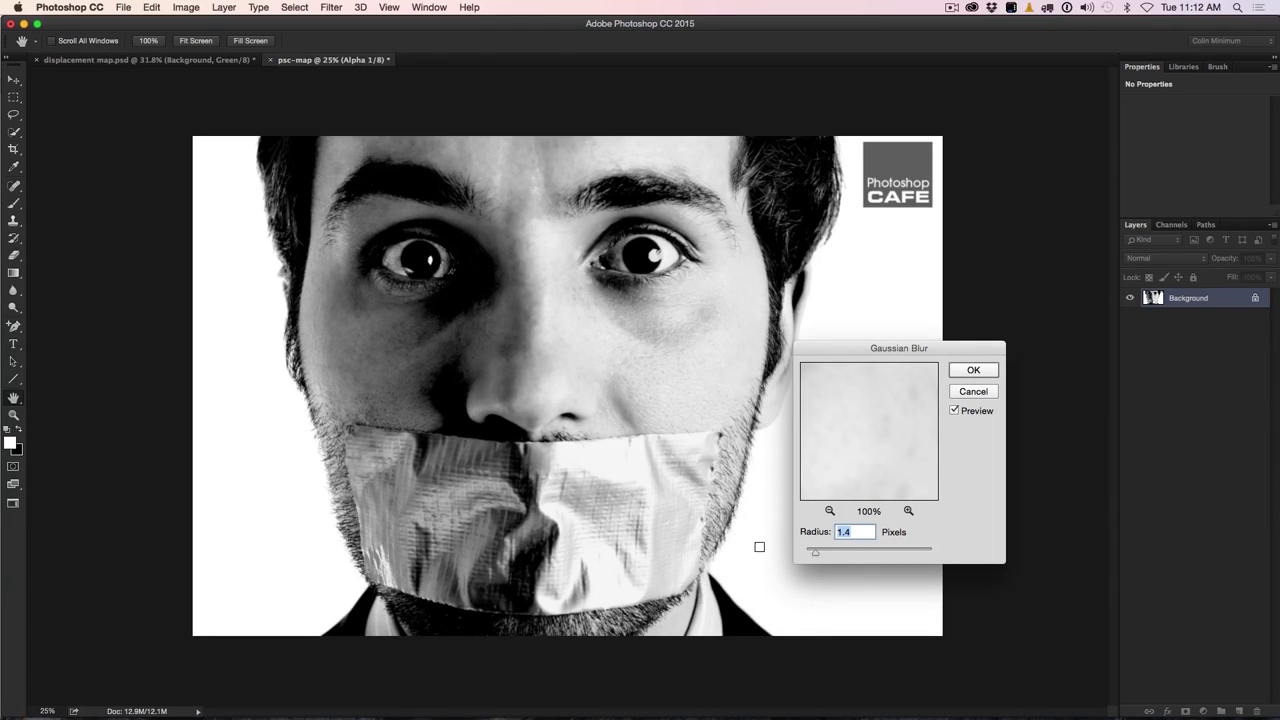
left_click_drag(814, 553, 851, 553)
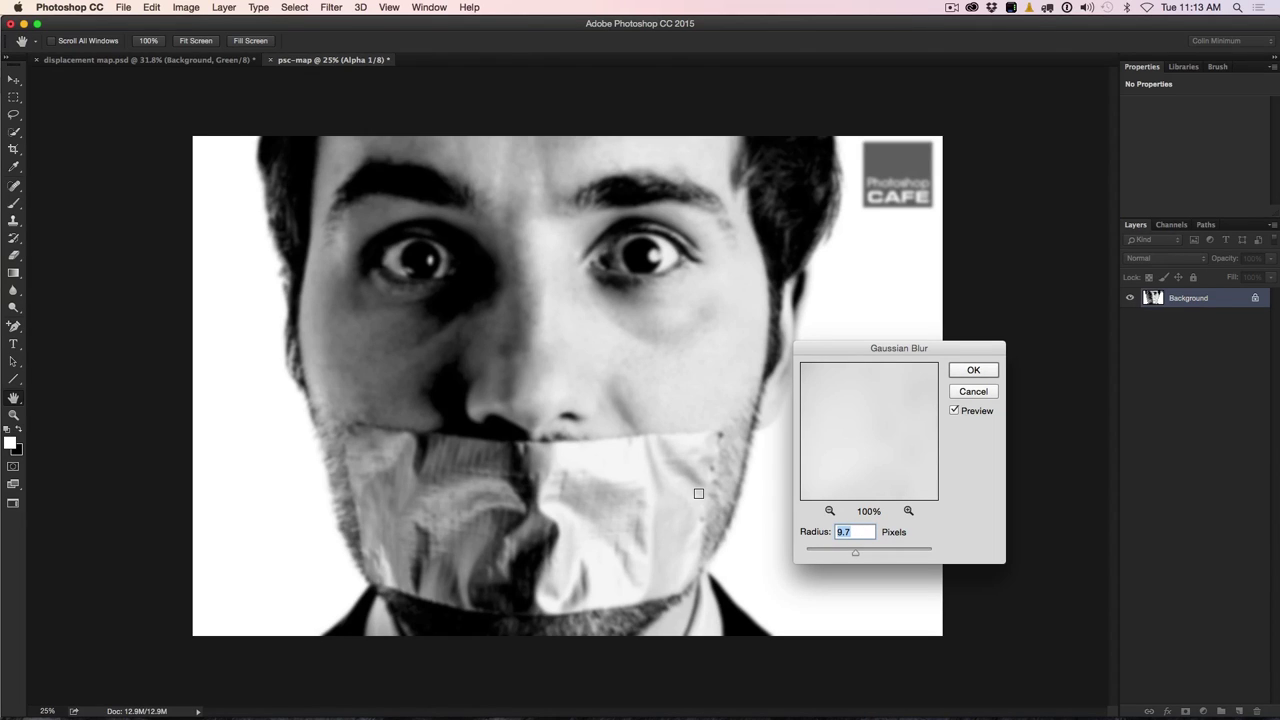
left_click(985, 376)
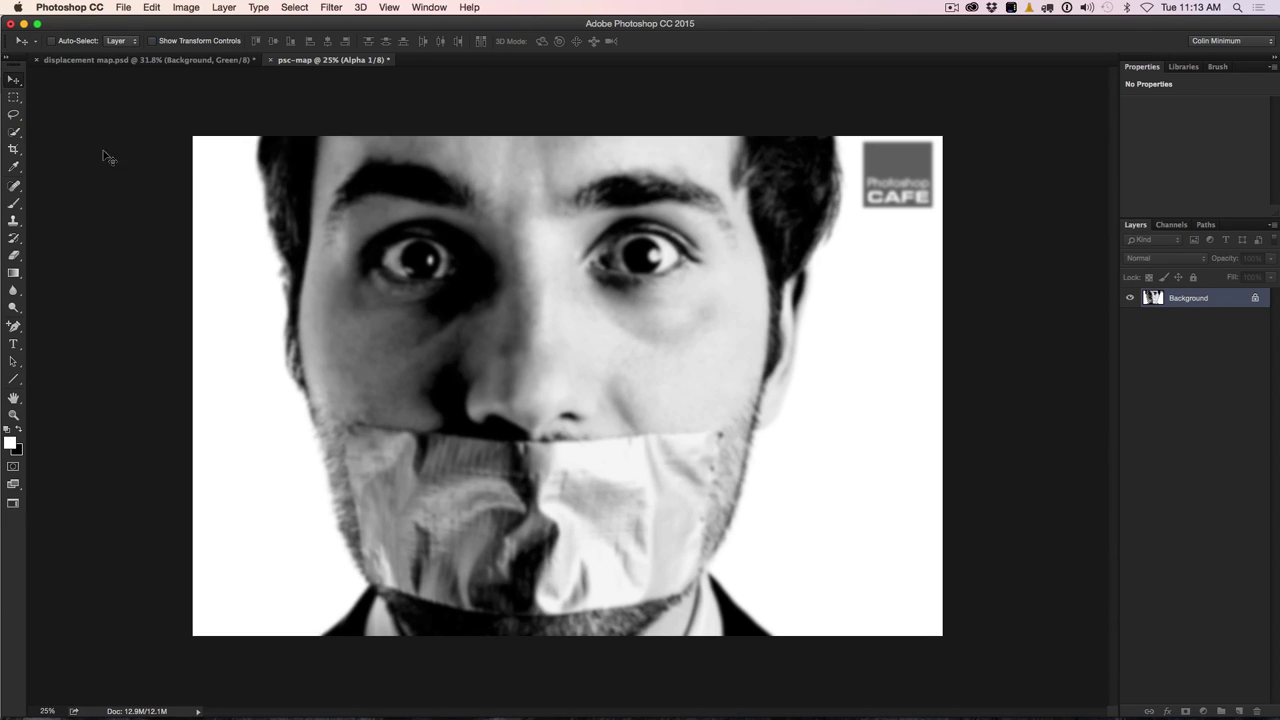
Save the map as psc-map.psd in Photoshop format in the maps folder, and close the document.
left_click(124, 7)
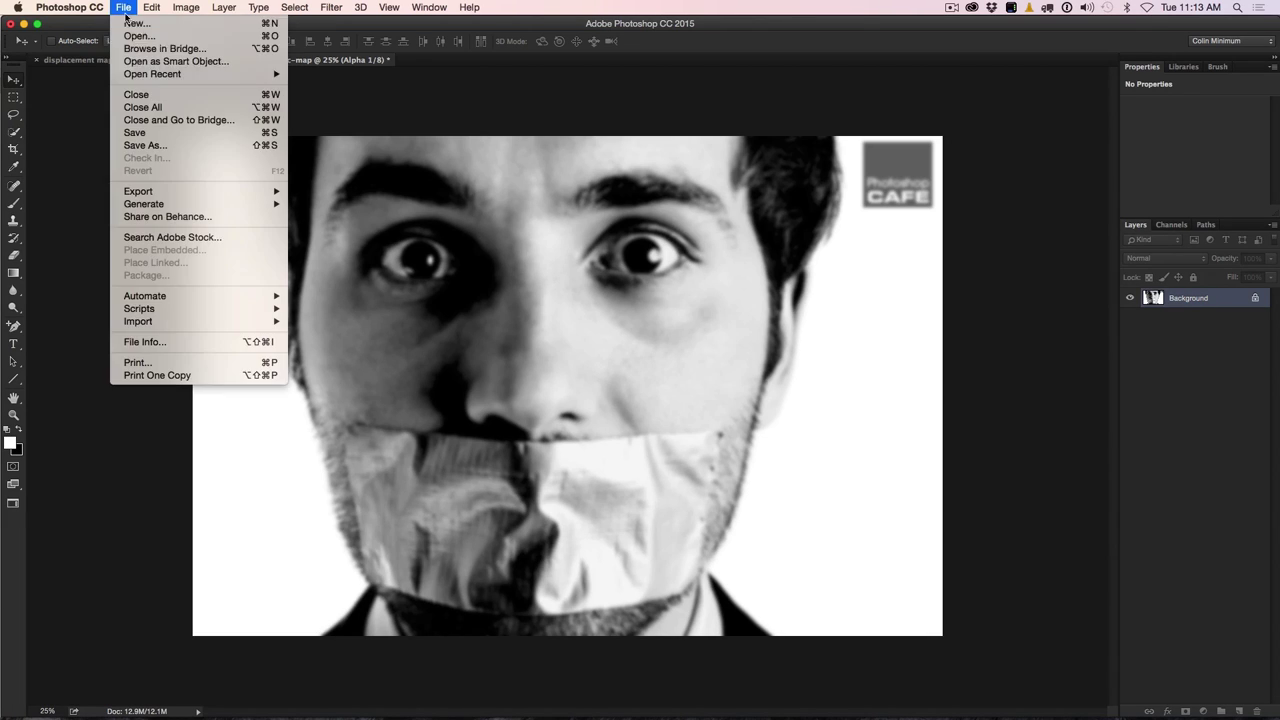
left_click(134, 132)
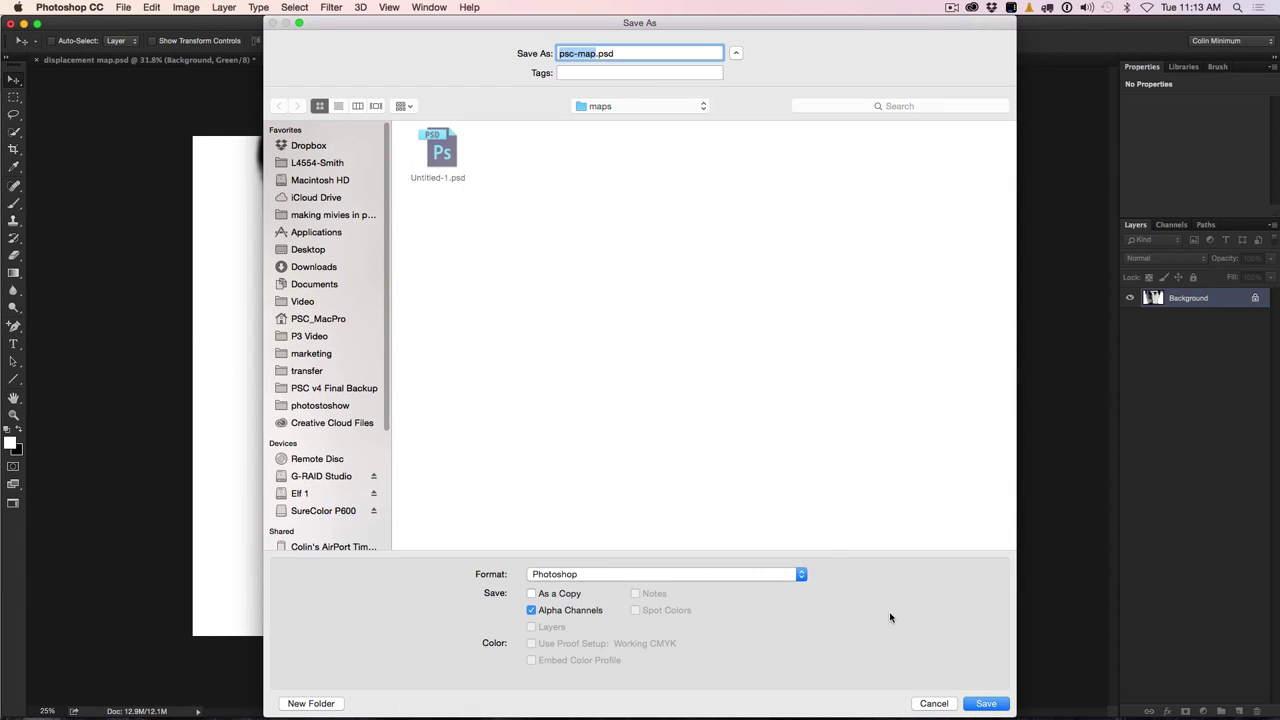
left_click(985, 704)
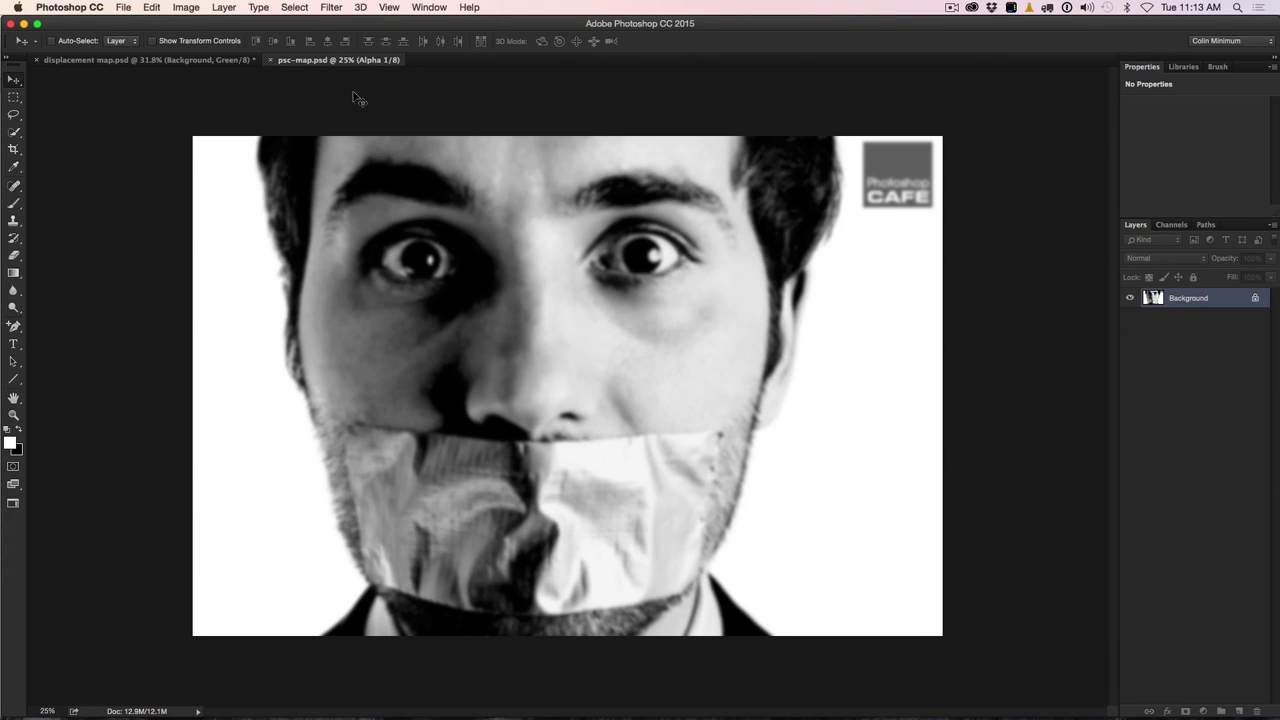
left_click(269, 62)
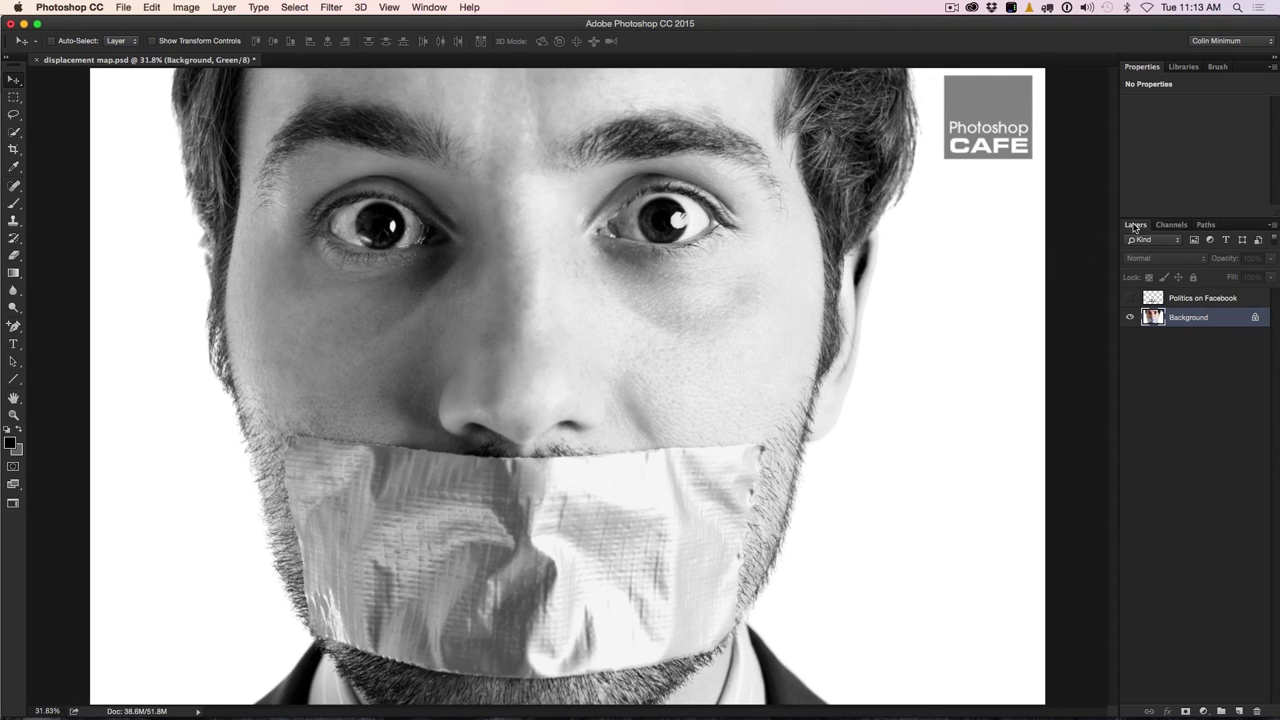
Restore the photo's full RGB composite channel and show the "Politics on Facebook" layer again.
left_click(1166, 226)
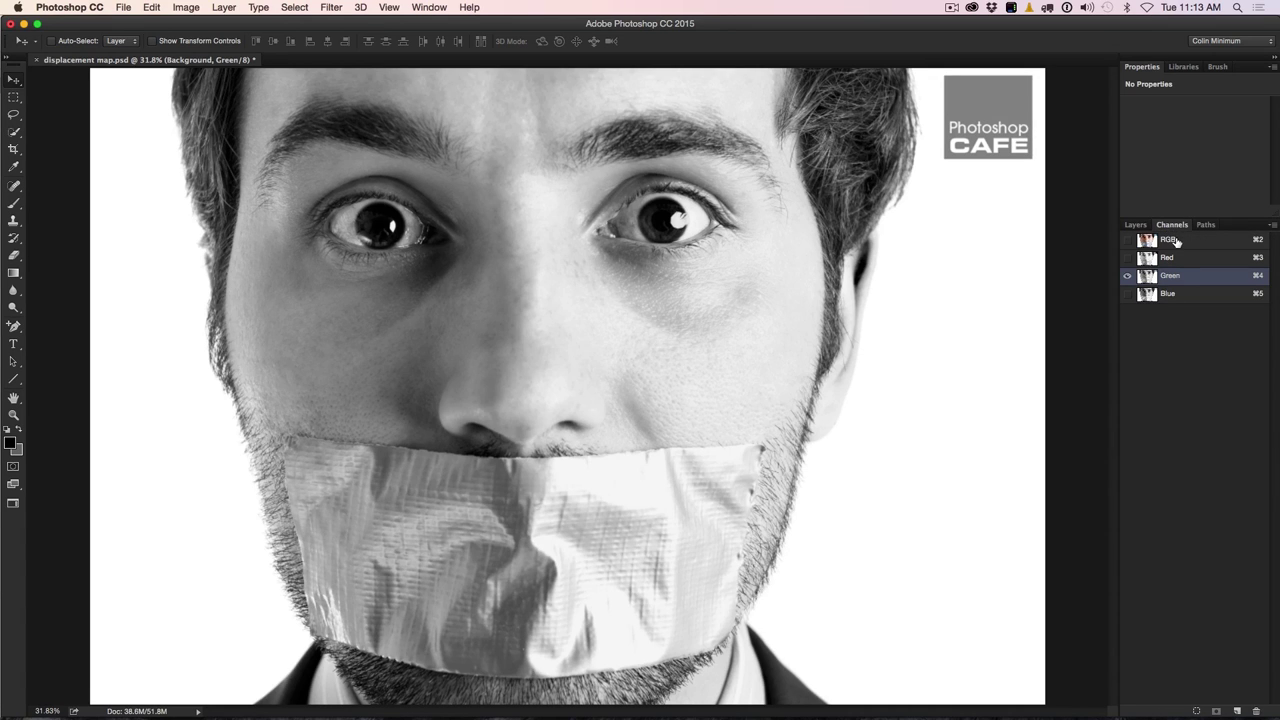
left_click(1176, 241)
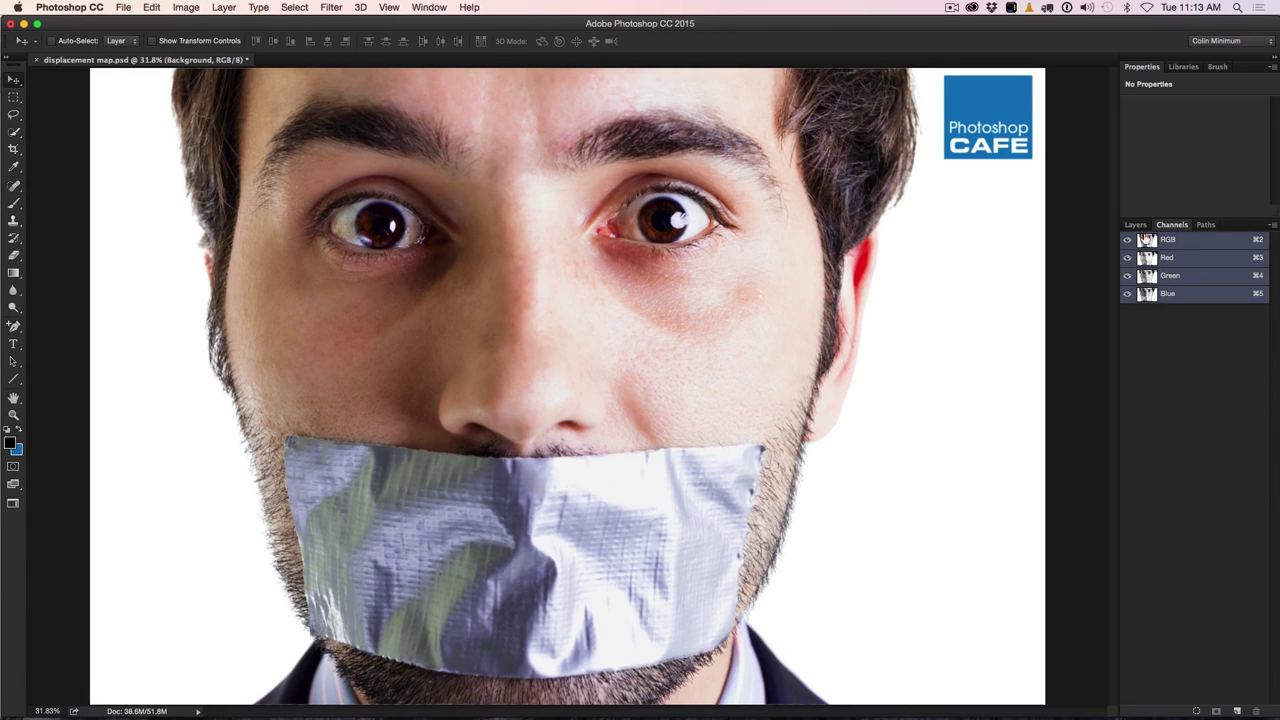
left_click(1136, 225)
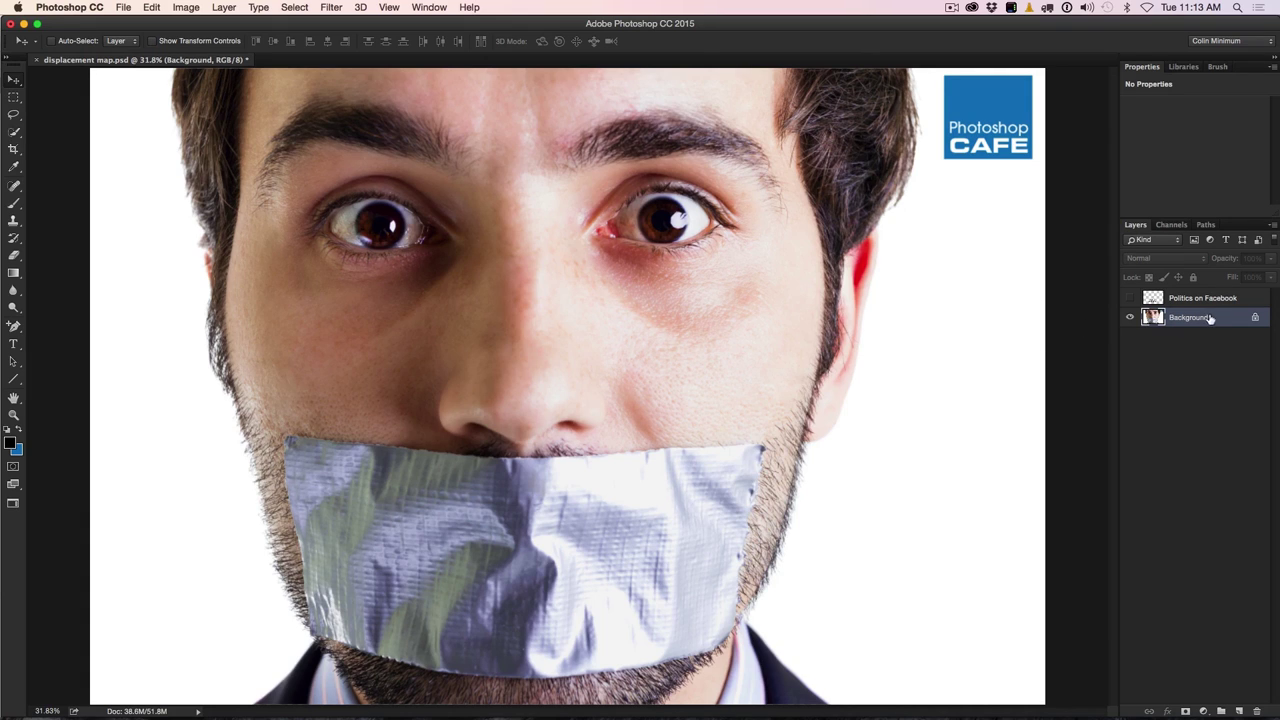
left_click(1129, 298)
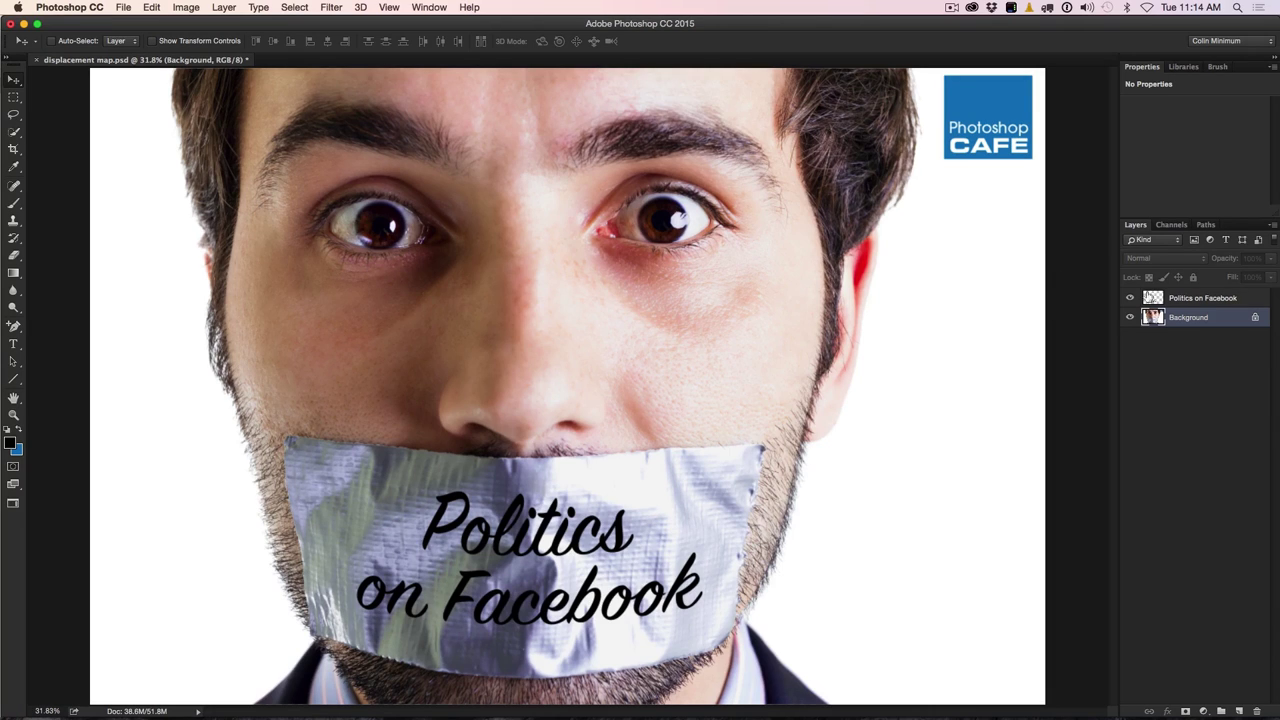
Apply the Displace filter to the "Politics on Facebook" layer at scale 15 both ways, Stretch To Fit and Repeat Edge Pixels, using psc-map.psd.
left_click(1170, 301)
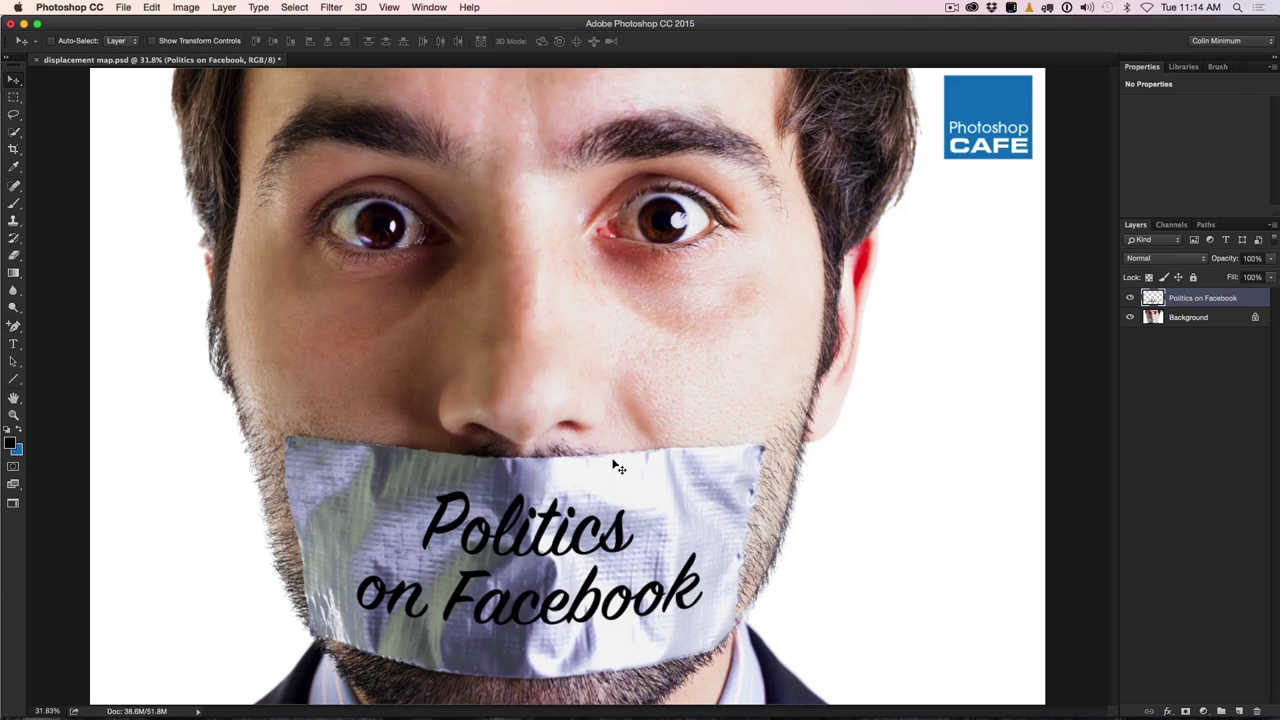
left_click(331, 8)
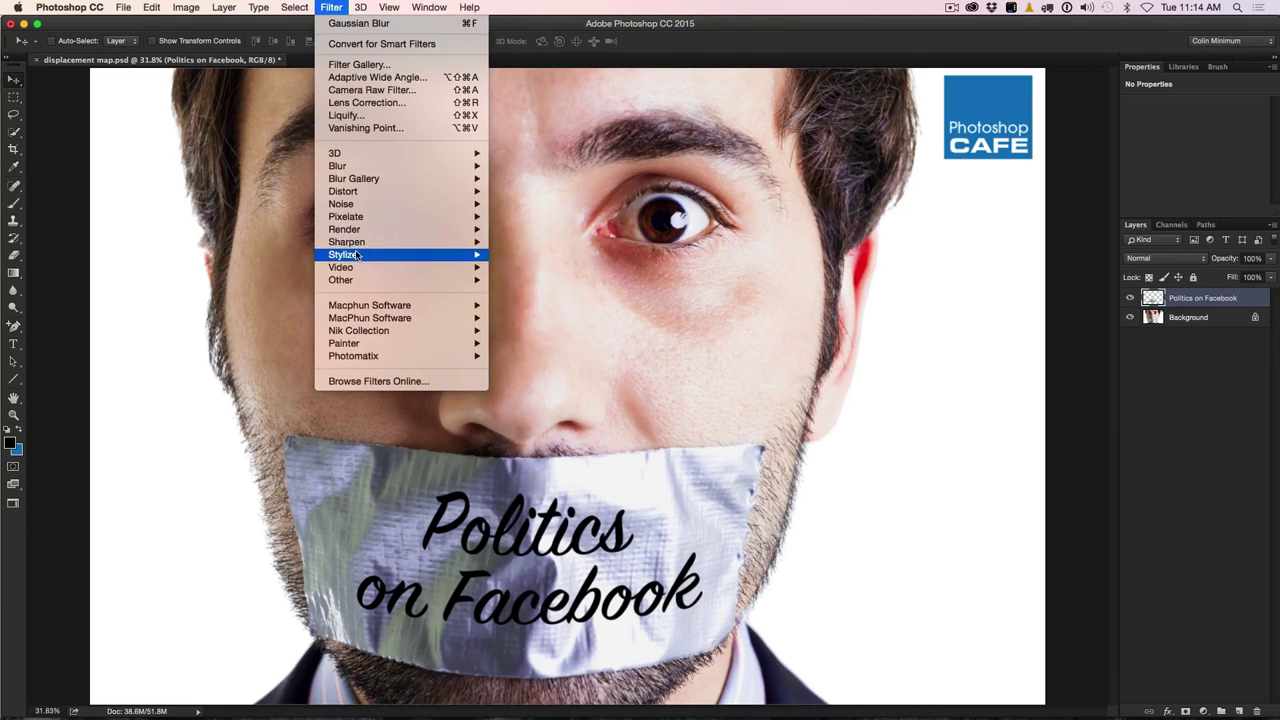
mouse_move(364, 197)
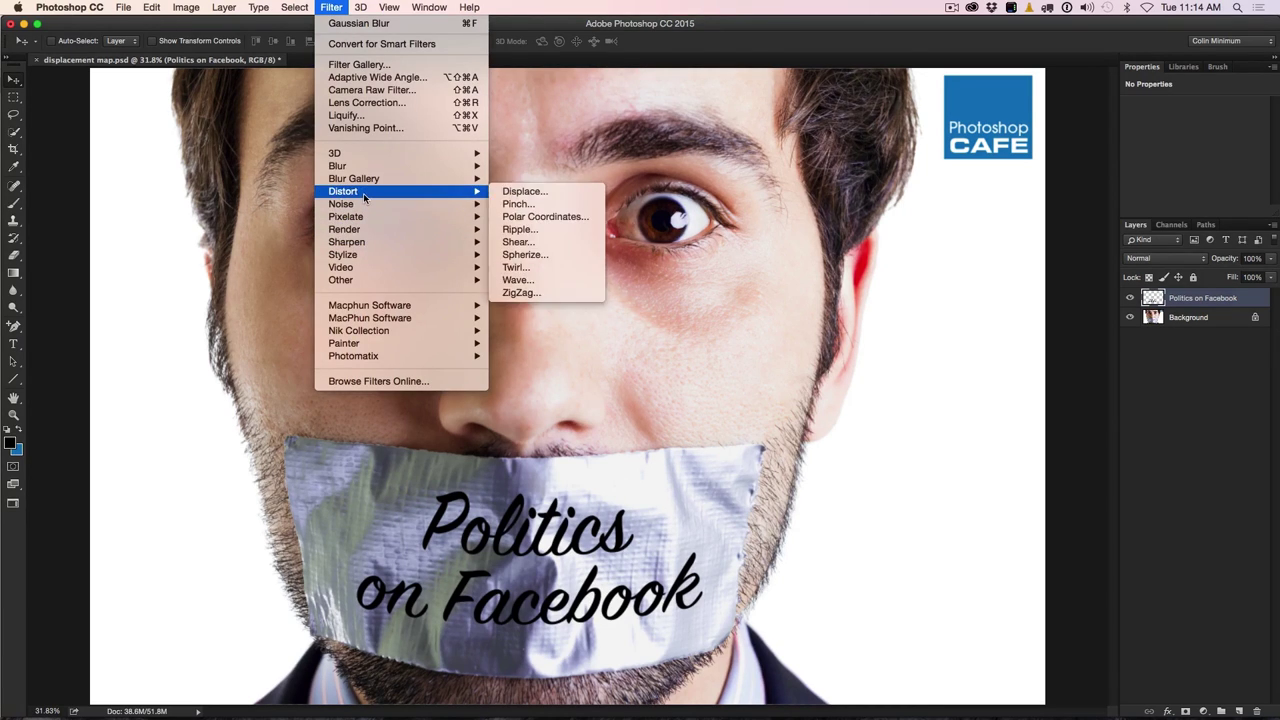
left_click(525, 191)
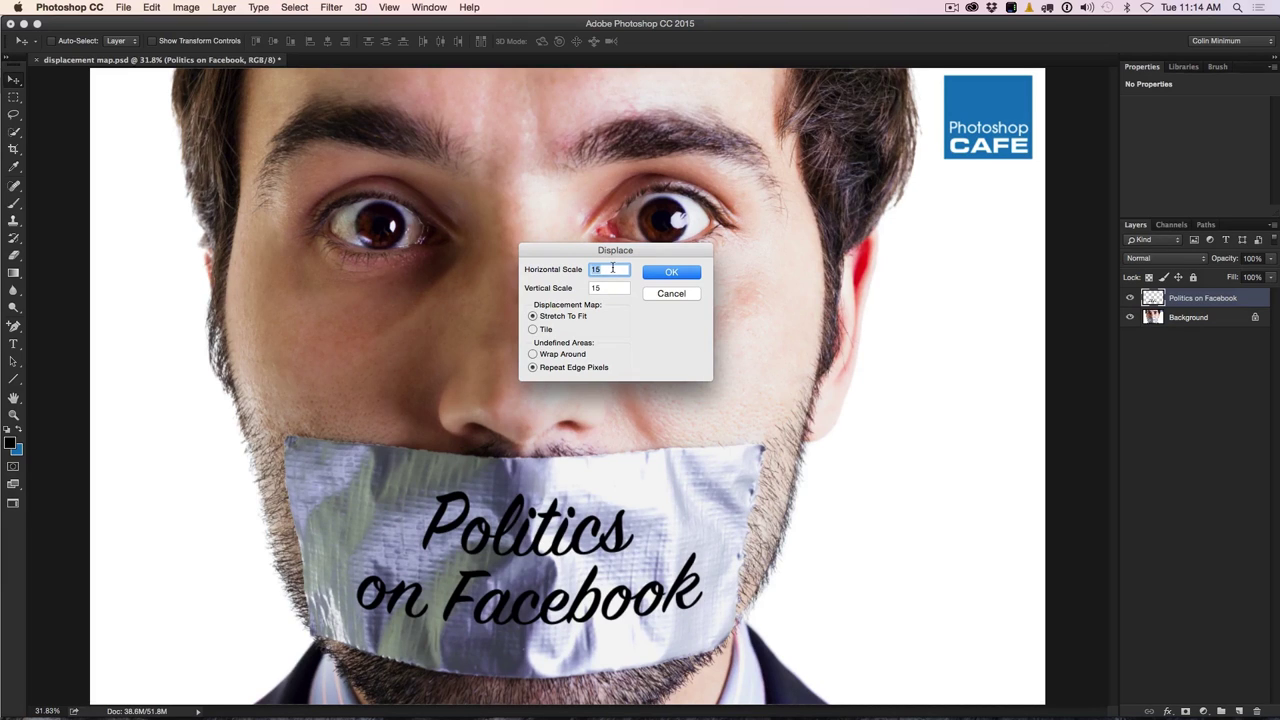
left_click(660, 276)
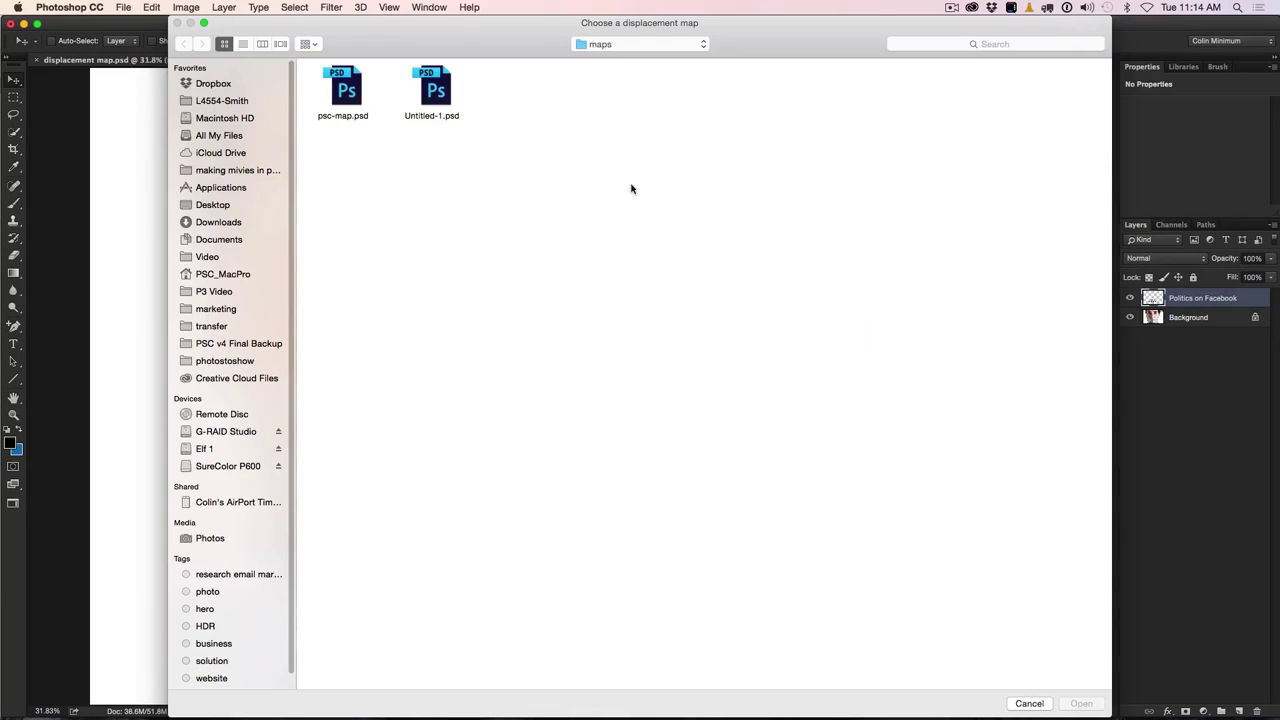
left_click(349, 90)
left_click(1100, 706)
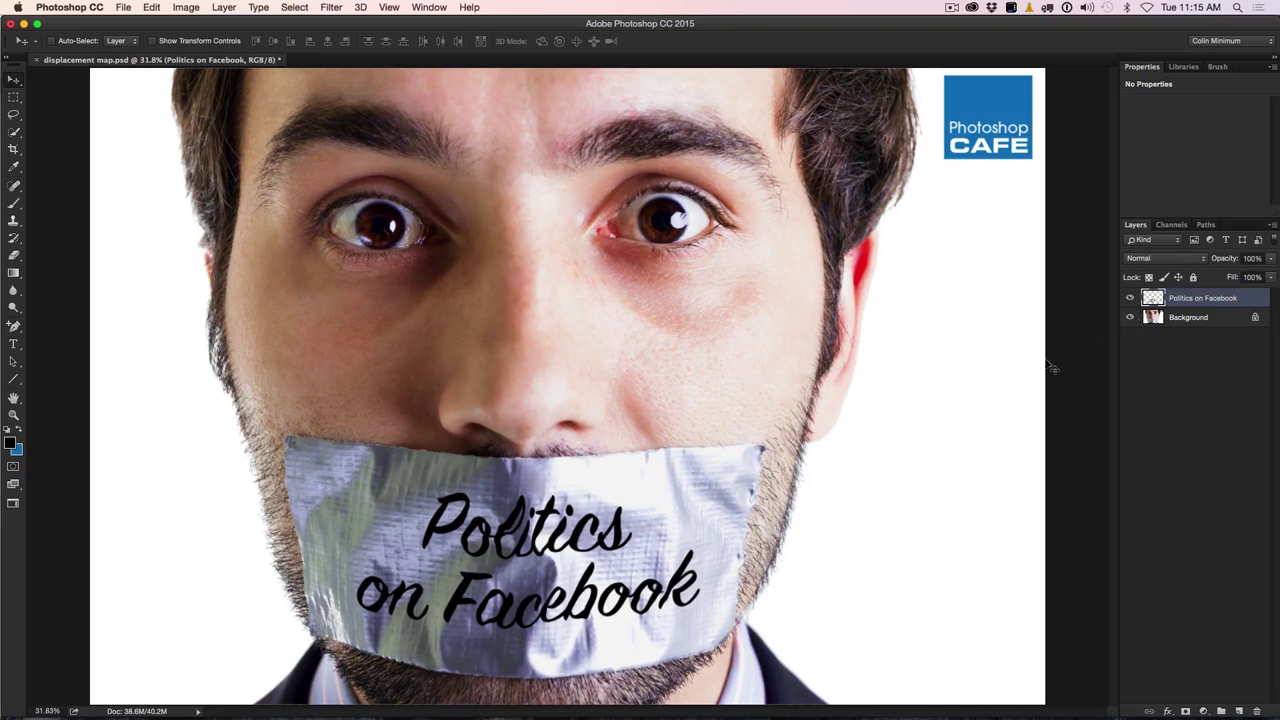
Soften the displaced text layer with a very slight Gaussian Blur and lower its opacity to 76%.
left_click(336, 7)
mouse_move(357, 167)
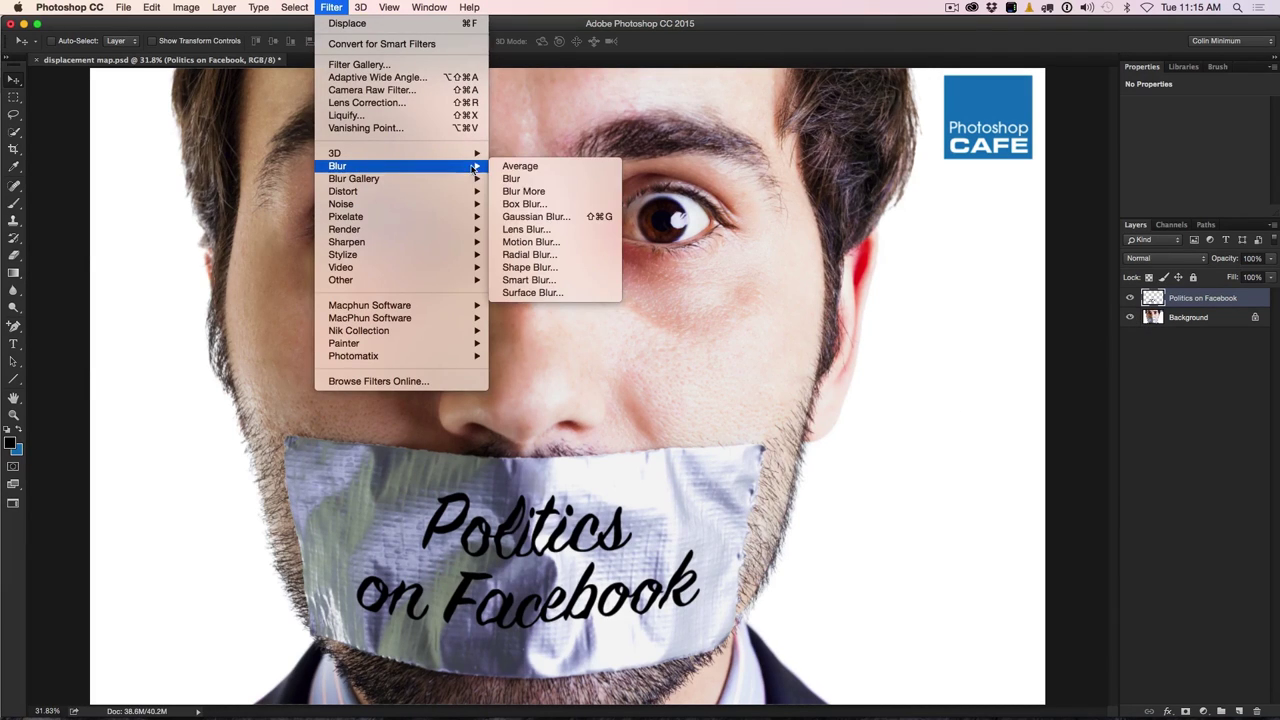
left_click(520, 215)
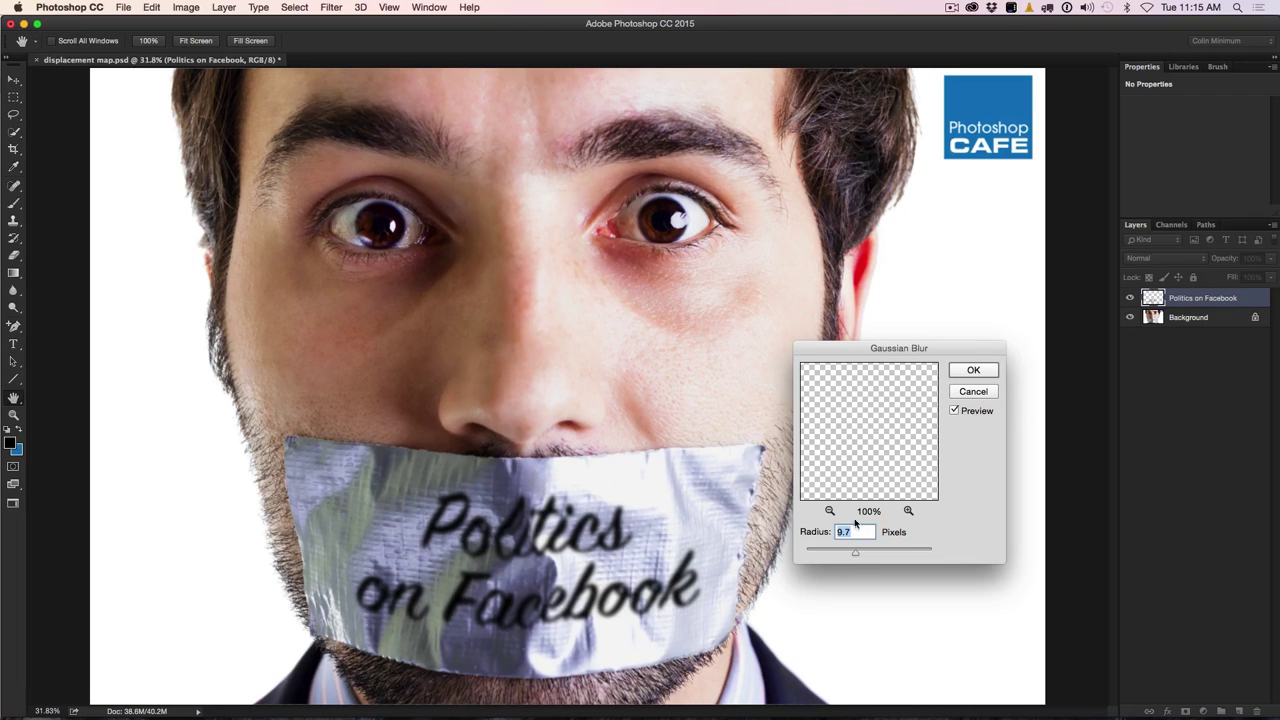
left_click_drag(812, 551, 801, 552)
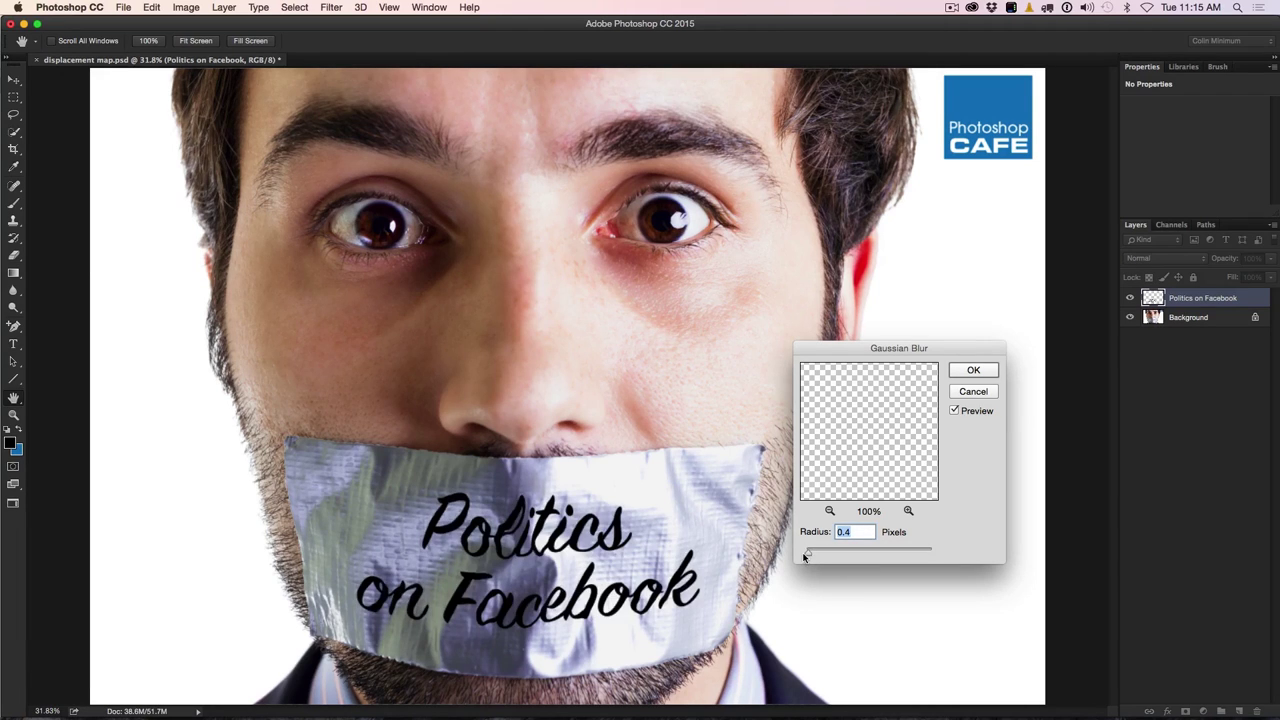
left_click_drag(810, 555, 814, 555)
left_click(972, 373)
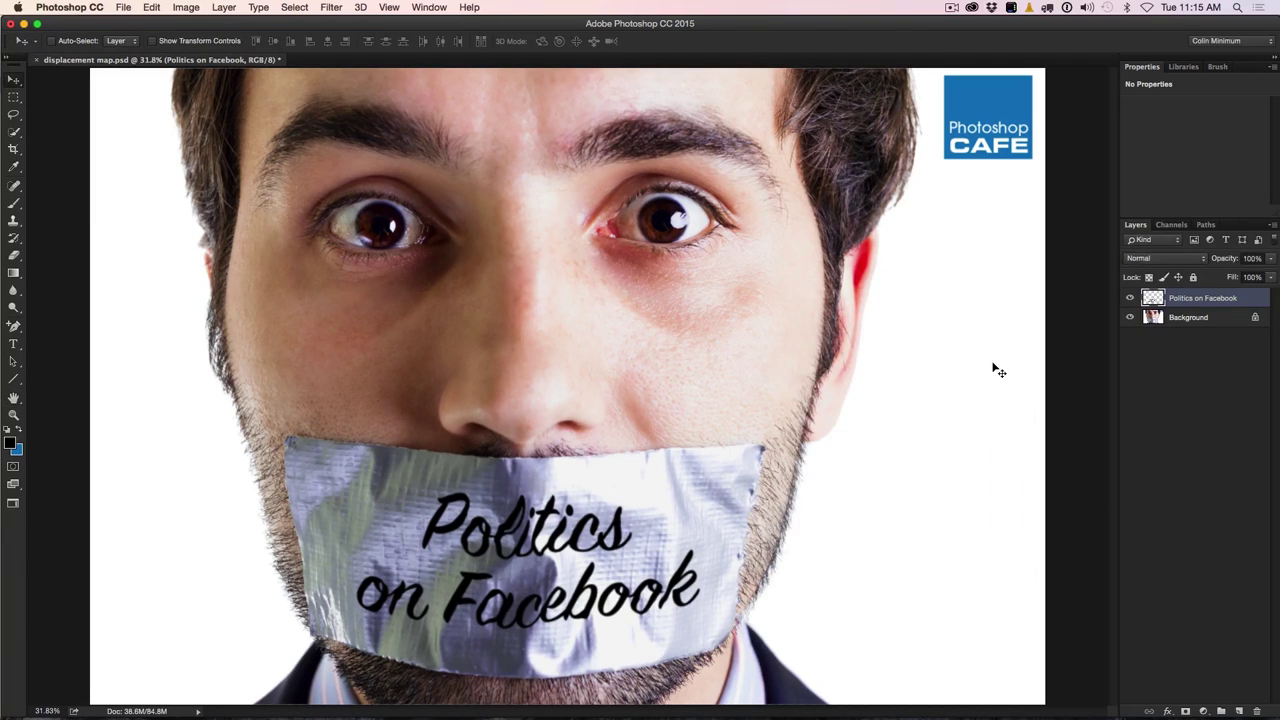
mouse_move(1227, 259)
left_mouse_down()
mouse_move(1090, 304)
mouse_move(1215, 260)
left_mouse_up()
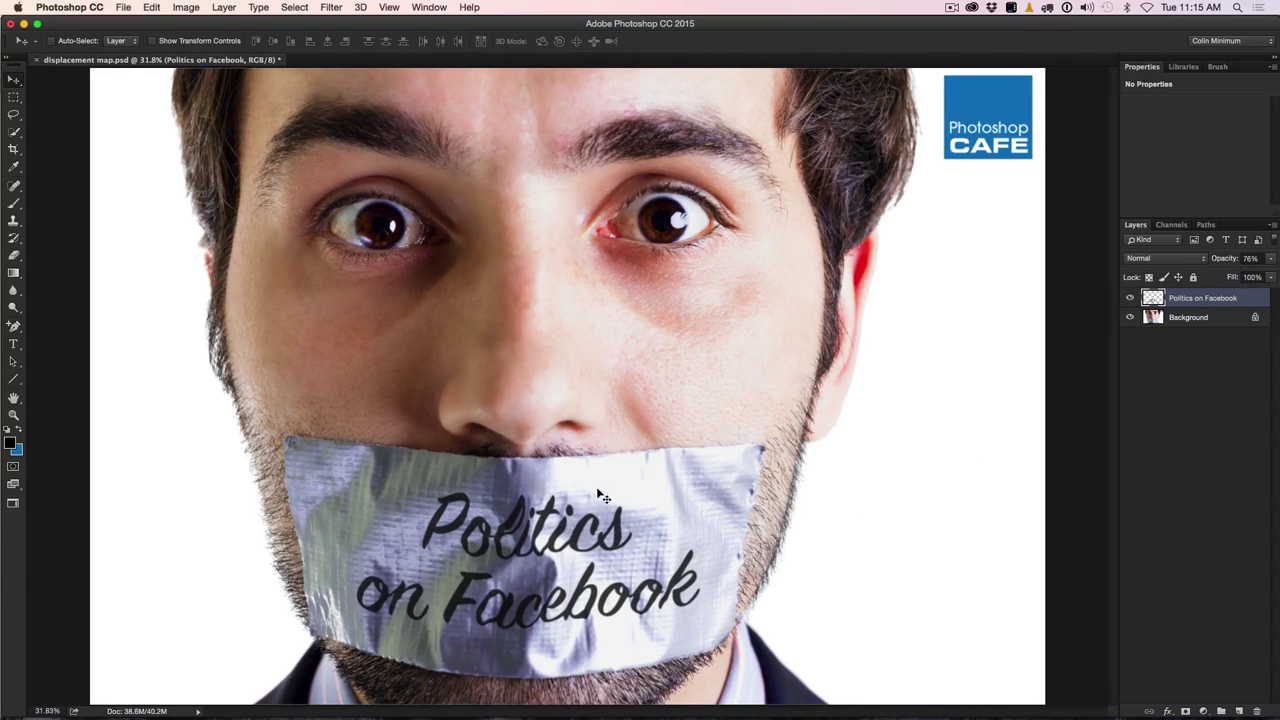